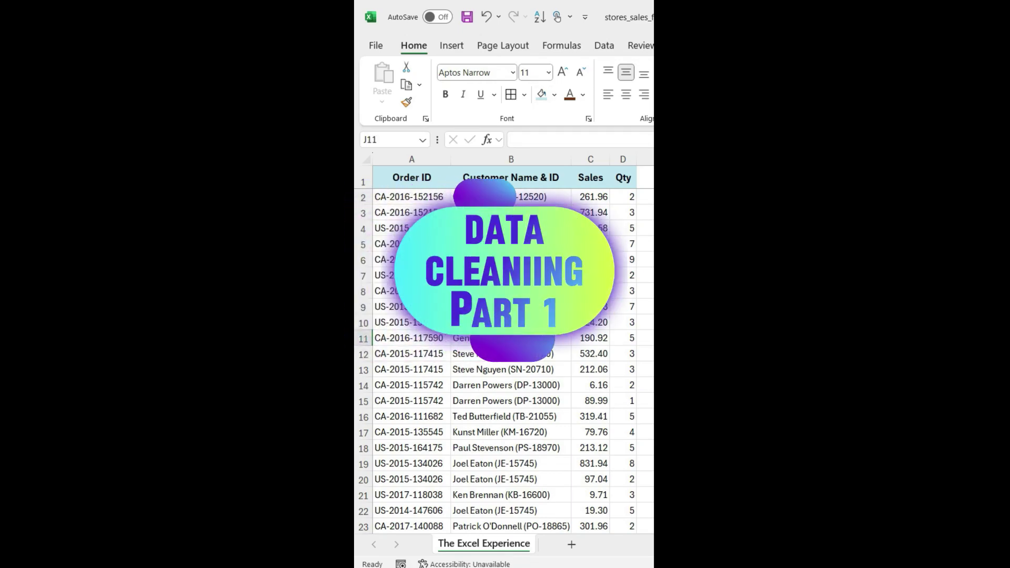
- Manually delete the bracketed customer ID from cell B2's entry
{"action": "scroll", "coordinate": [504, 363], "scroll_direction": "down", "scroll_amount": 20}
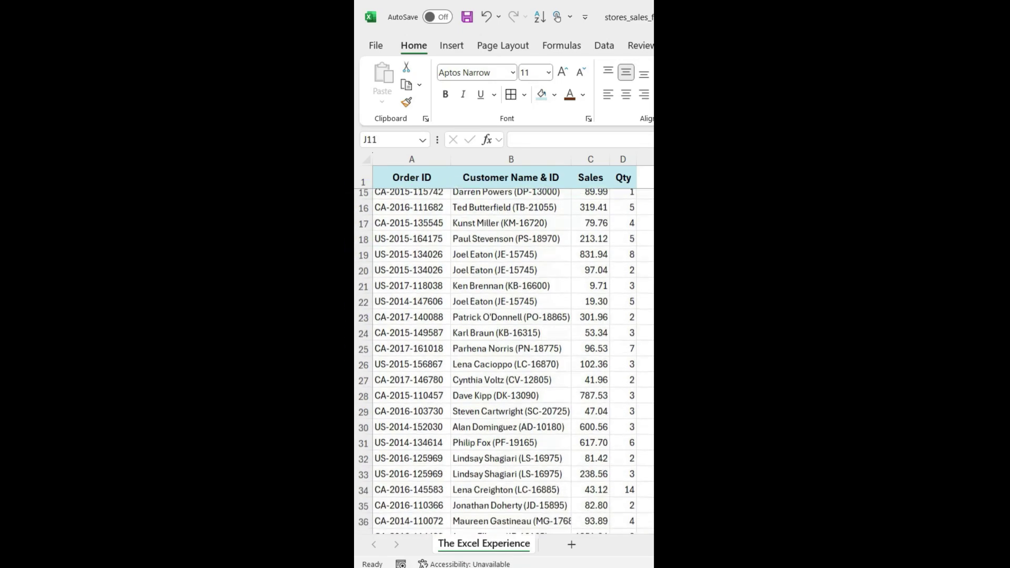
{"action": "scroll", "coordinate": [504, 363], "scroll_direction": "down", "scroll_amount": 20}
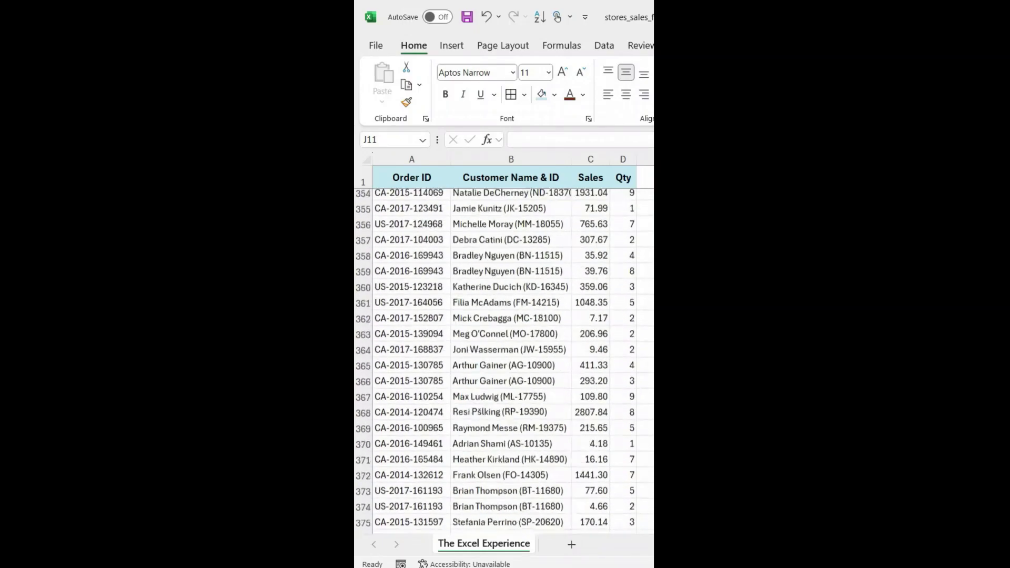
{"action": "key", "text": "ctrl+Home"}
{"action": "left_click", "coordinate": [516, 199]}
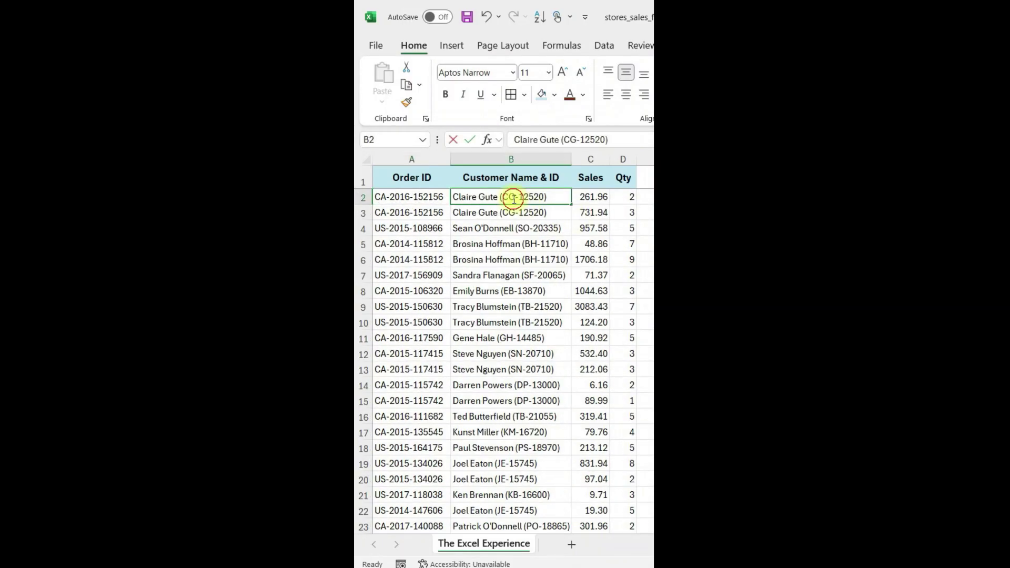
{"action": "double_click", "coordinate": [500, 199]}
{"action": "left_click_drag", "start_coordinate": [500, 199], "coordinate": [557, 203]}
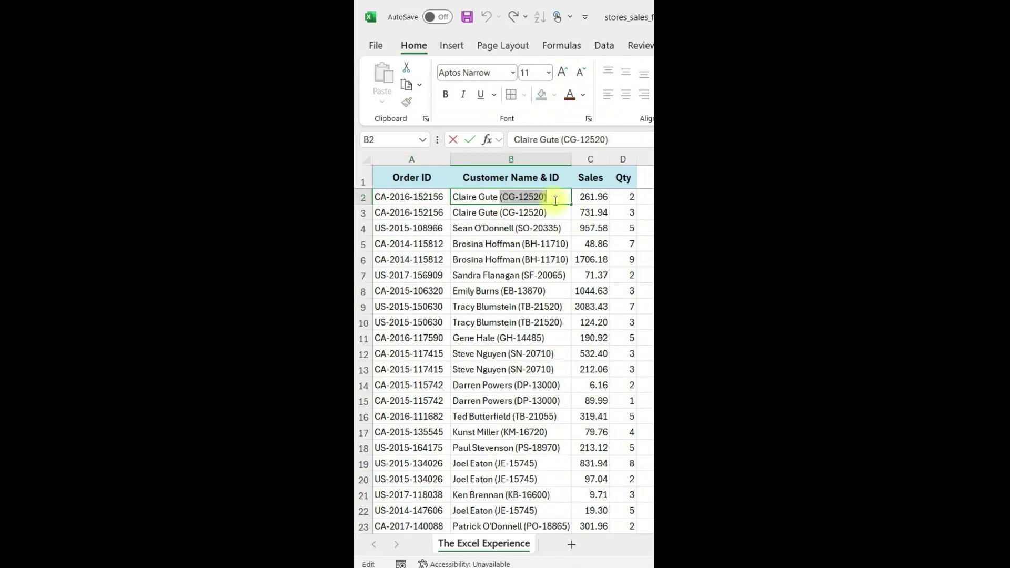
{"action": "key", "text": "BackSpace"}
{"action": "key", "text": "Return"}
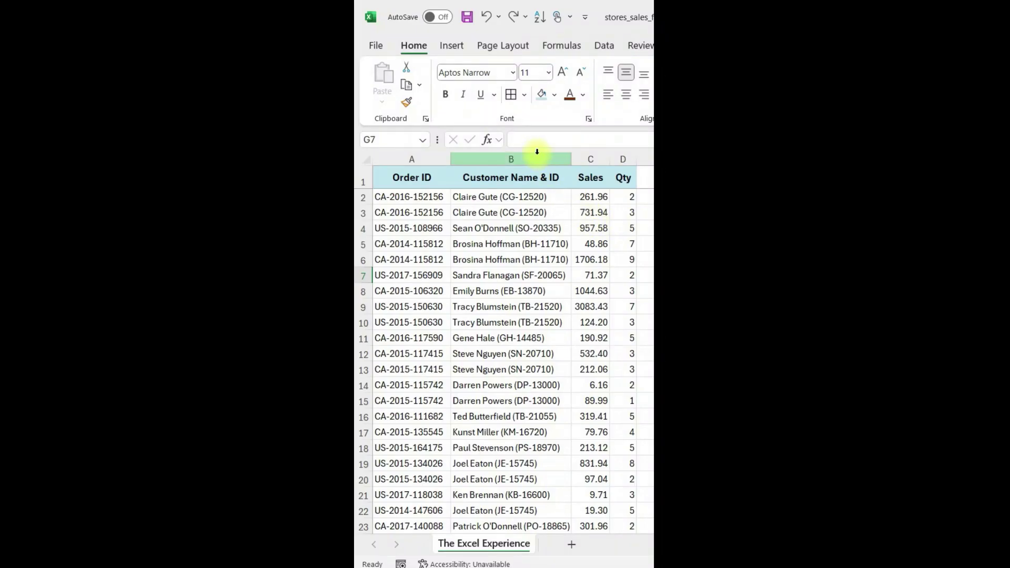
- Replace every '(*)' in the Customer Name & ID column with nothing
{"action": "left_click", "coordinate": [538, 152]}
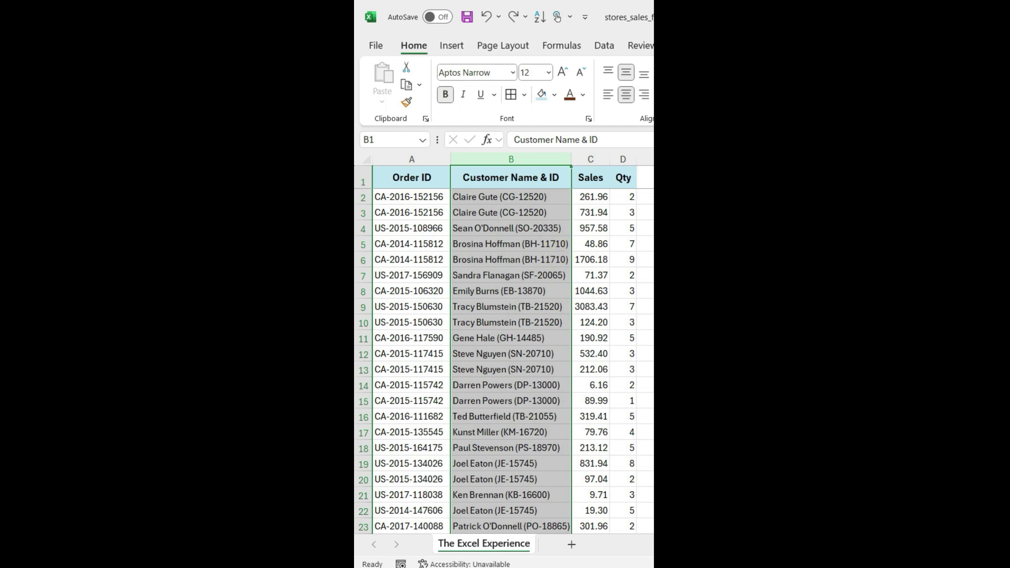
{"action": "key", "text": "ctrl+h"}
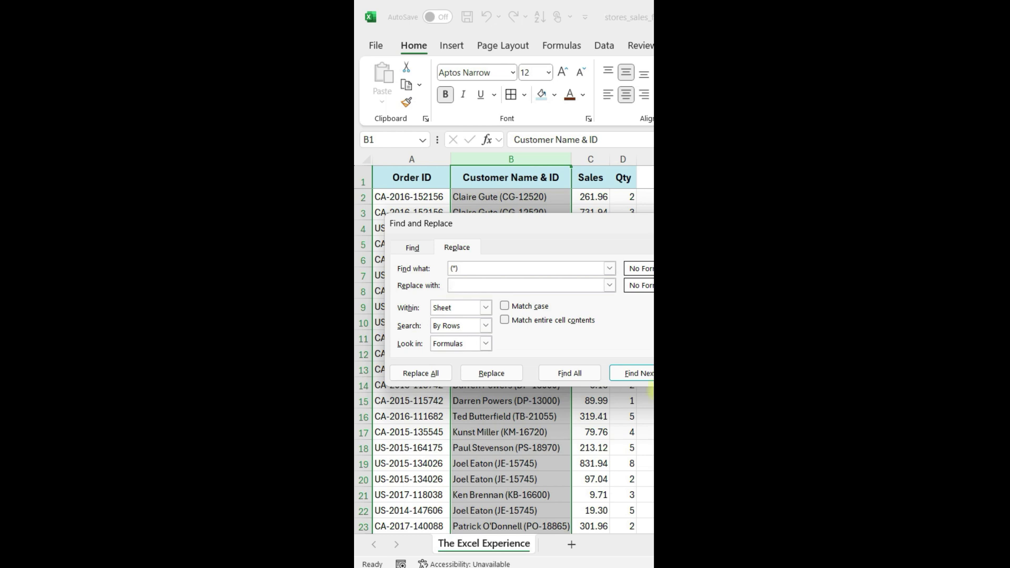
{"action": "left_click", "coordinate": [427, 377]}
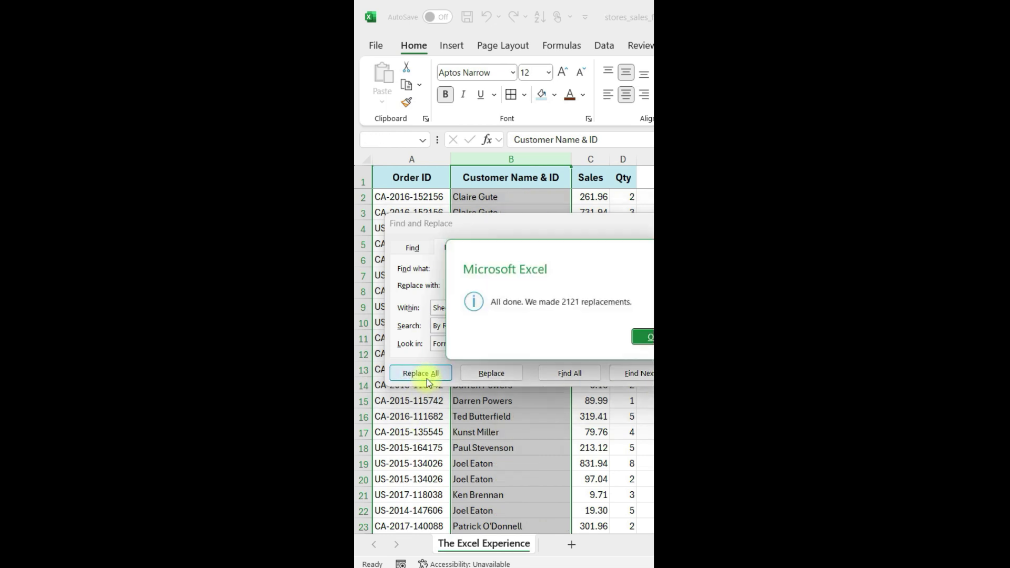
{"action": "left_click", "coordinate": [651, 339]}
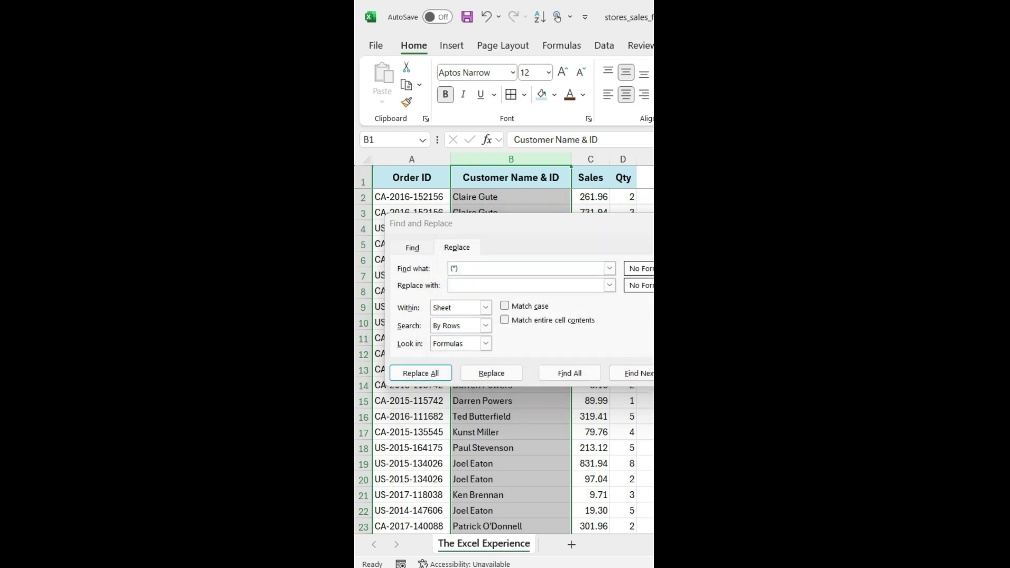
{"action": "key", "text": "Escape"}
{"action": "left_click", "coordinate": [555, 397]}
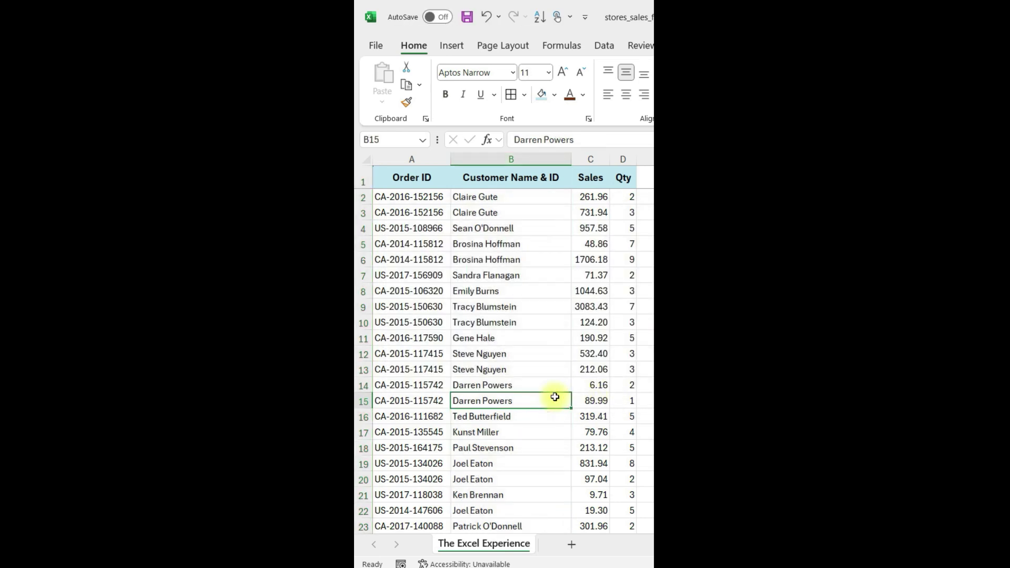
{"action": "scroll", "coordinate": [555, 397], "scroll_direction": "down", "scroll_amount": 20}
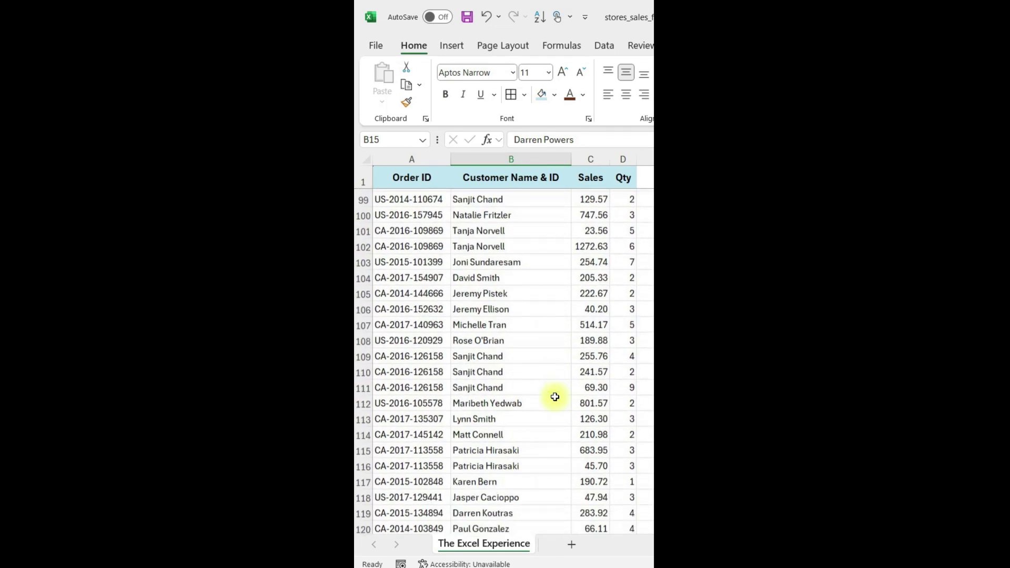
{"action": "scroll", "coordinate": [555, 396], "scroll_direction": "down", "scroll_amount": 20}
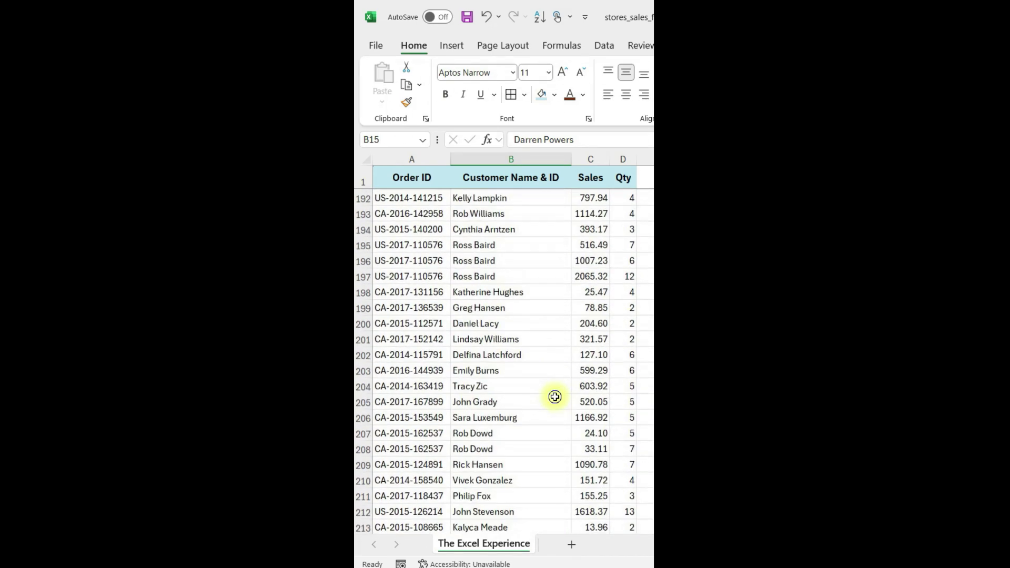
{"action": "scroll", "coordinate": [555, 396], "scroll_direction": "down", "scroll_amount": 8}
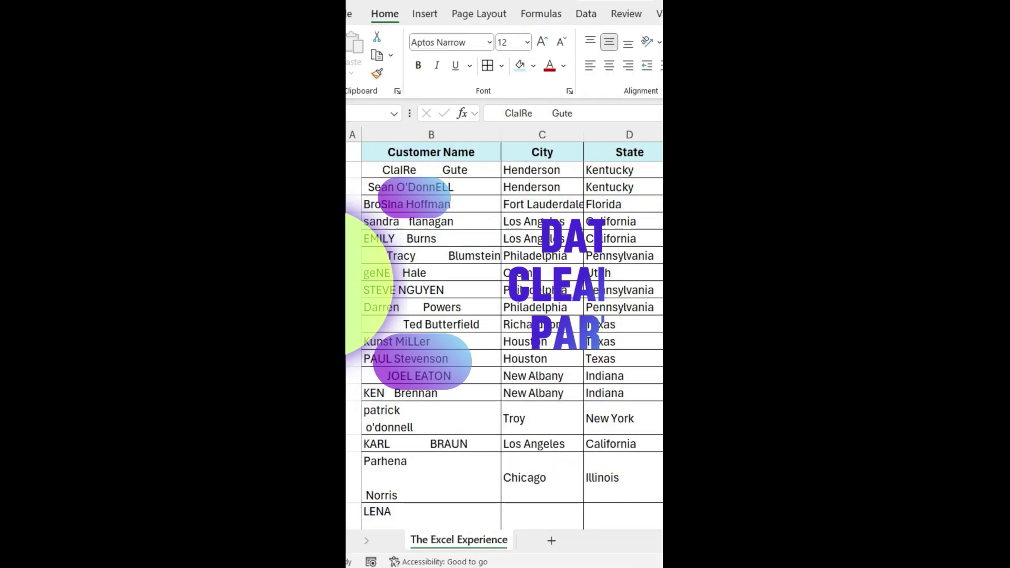
- Insert a blank column C before City and begin typing =PROPER(TRIM( in C2
{"action": "scroll", "coordinate": [505, 348], "scroll_direction": "down", "scroll_amount": 3}
{"action": "scroll", "coordinate": [504, 346], "scroll_direction": "down", "scroll_amount": 5}
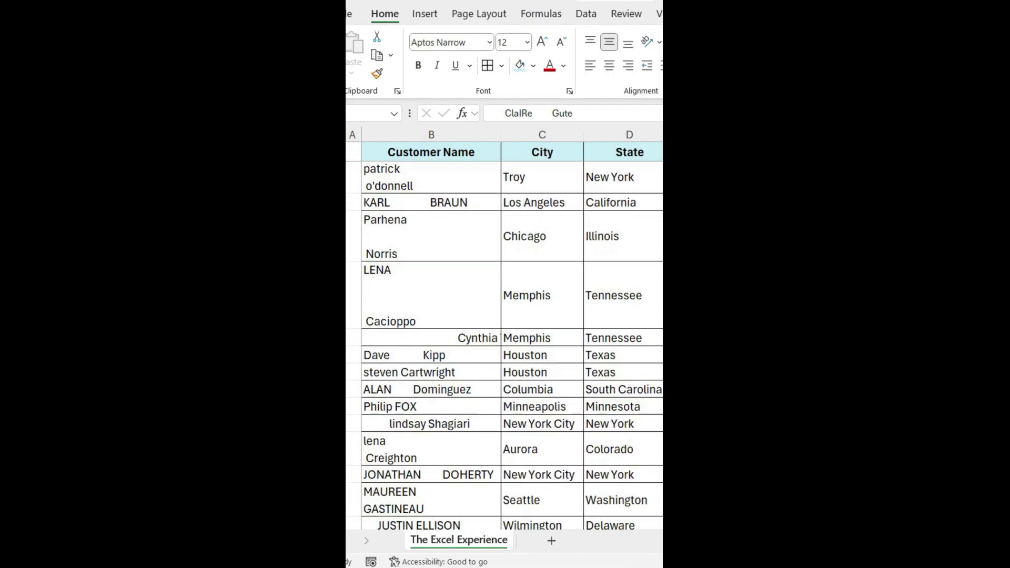
{"action": "scroll", "coordinate": [504, 345], "scroll_direction": "down", "scroll_amount": 6}
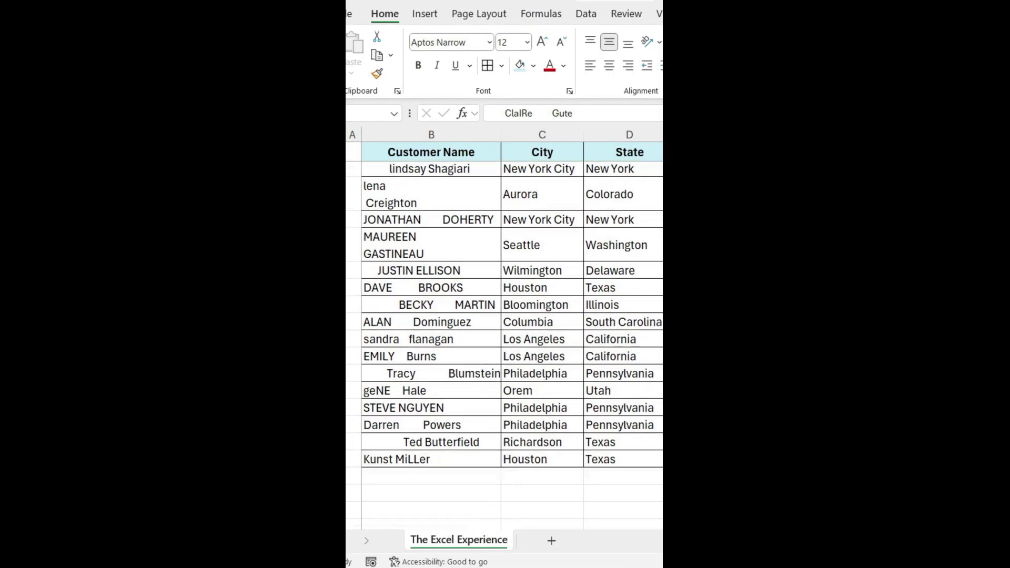
{"action": "left_click", "coordinate": [466, 172]}
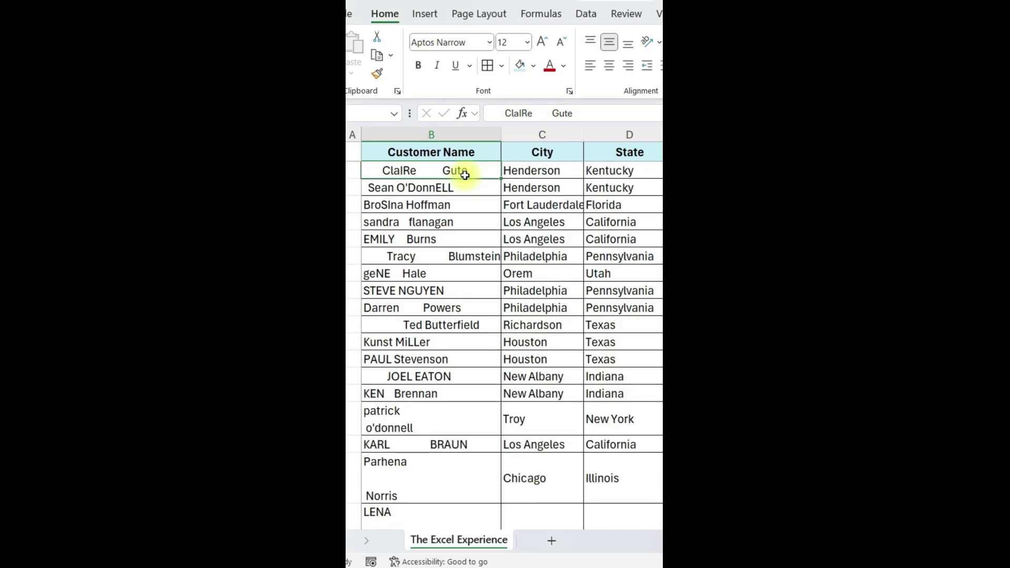
{"action": "key", "text": "Down"}
{"action": "key", "text": "Down"}
{"action": "key", "text": "Down"}
{"action": "key", "text": "Down"}
{"action": "key", "text": "Down"}
{"action": "key", "text": "Down"}
{"action": "key", "text": "Down"}
{"action": "key", "text": "Down"}
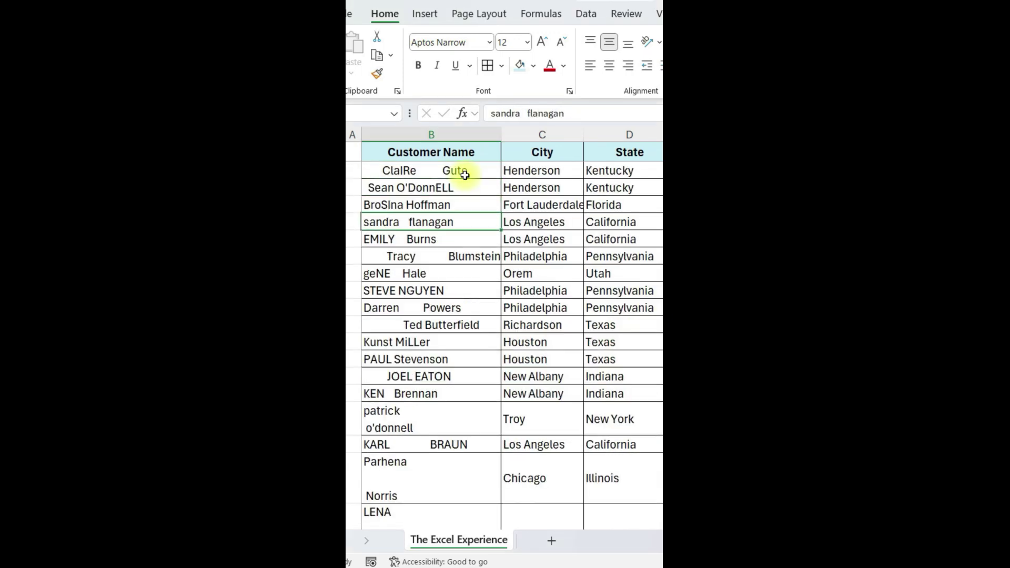
{"action": "left_click", "coordinate": [531, 126]}
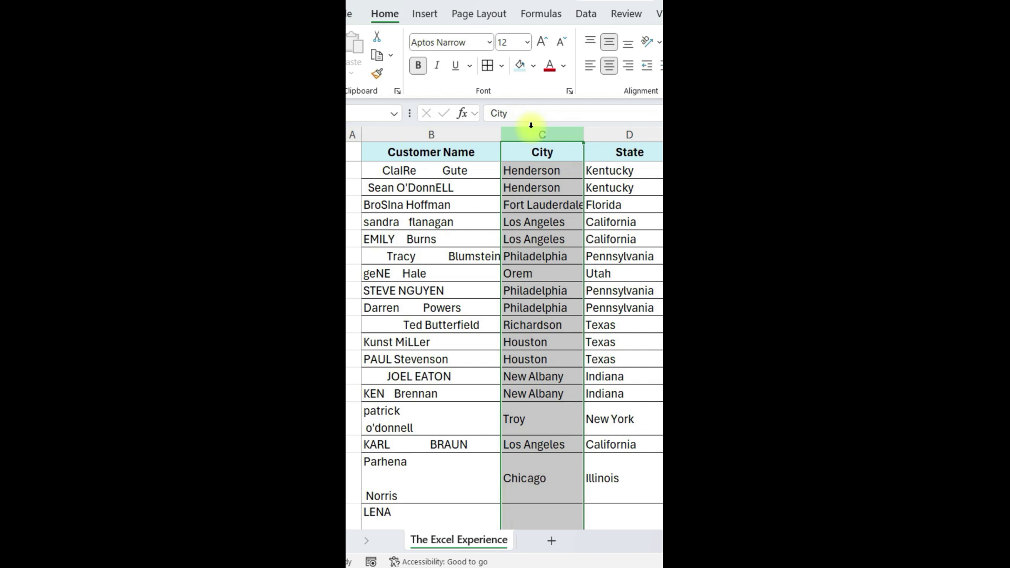
{"action": "key", "text": "ctrl+shift+plus"}
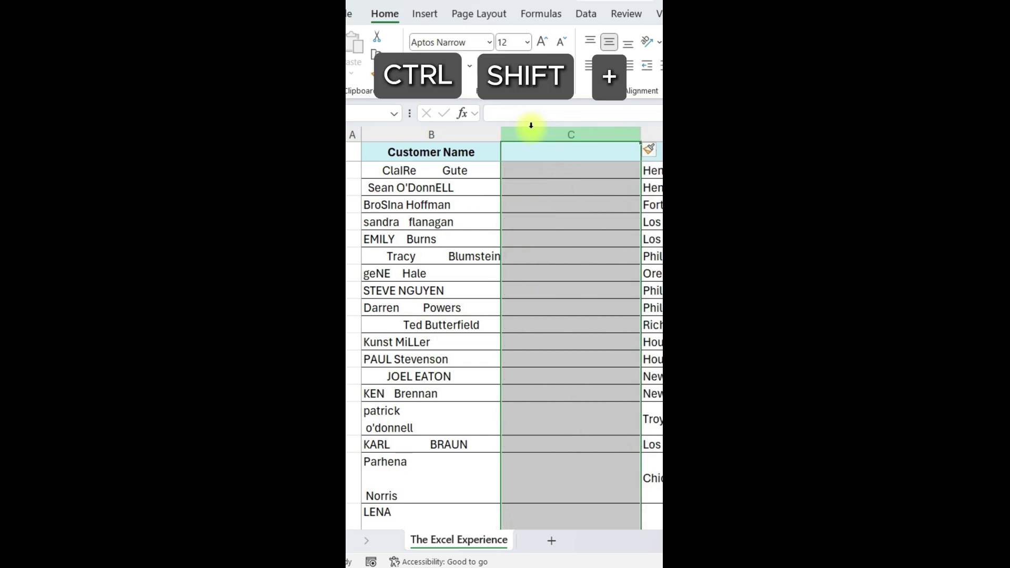
{"action": "left_click", "coordinate": [527, 173]}
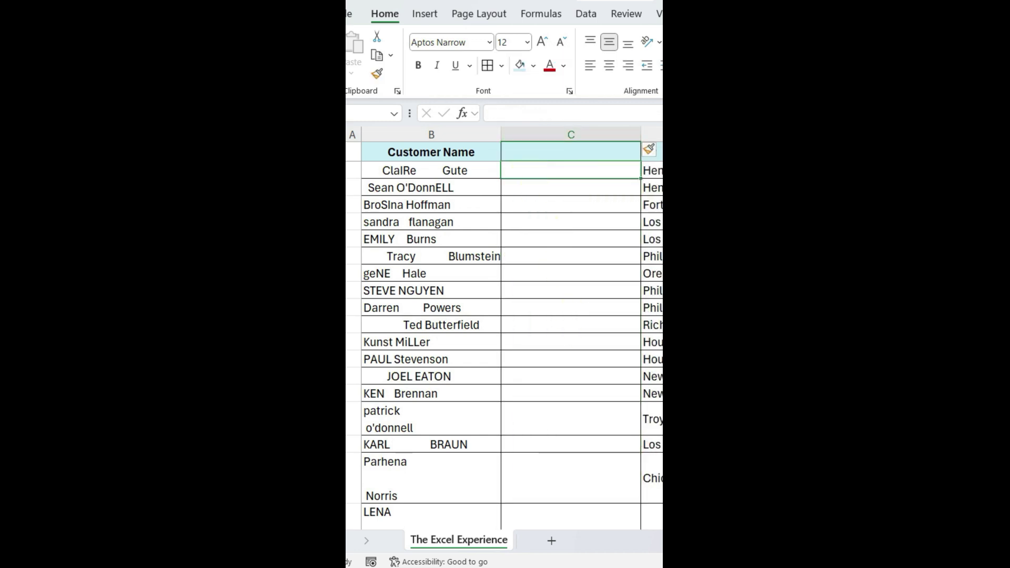
{"action": "type", "text": "="}
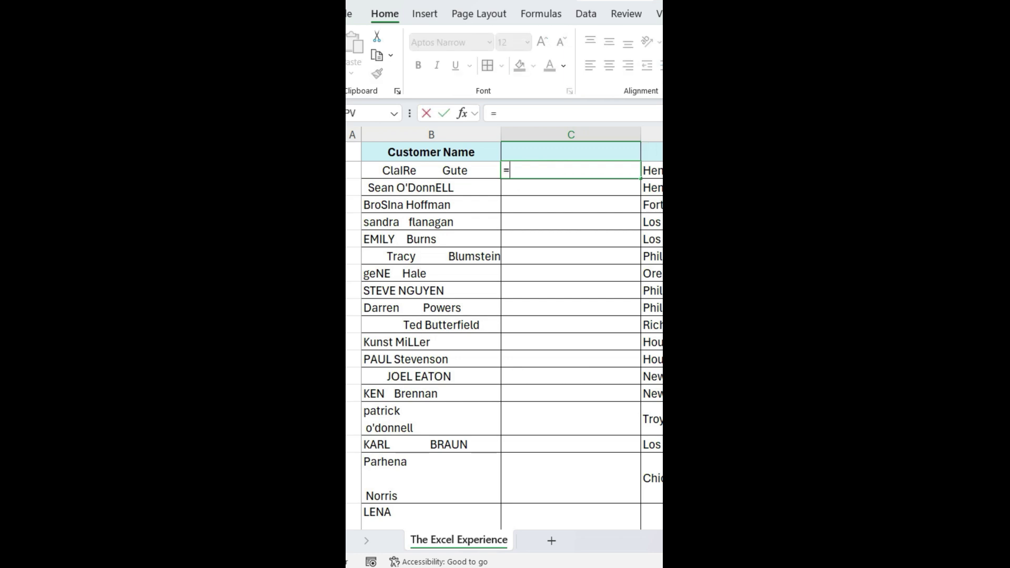
{"action": "type", "text": "PROPER"}
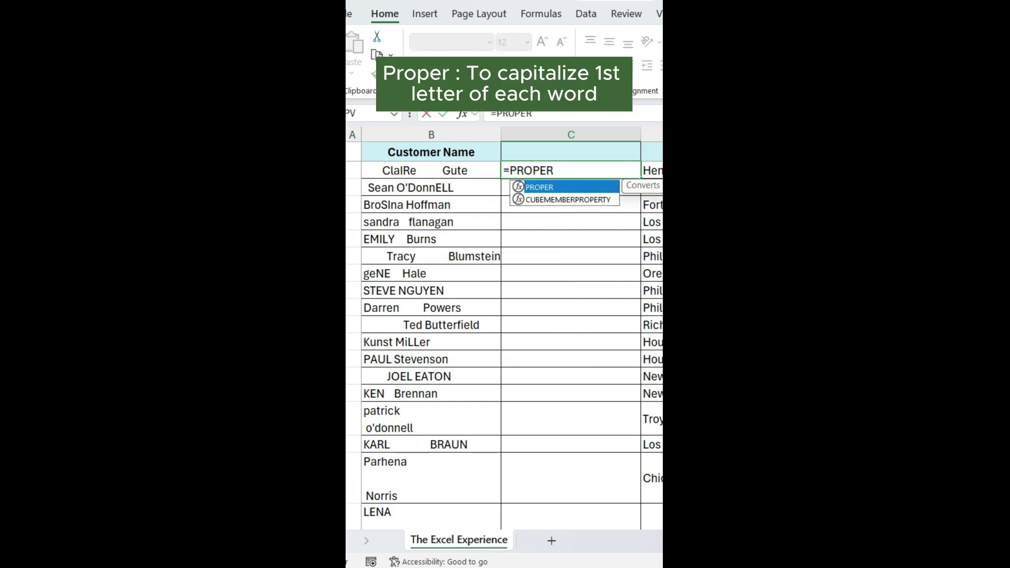
{"action": "type", "text": "("}
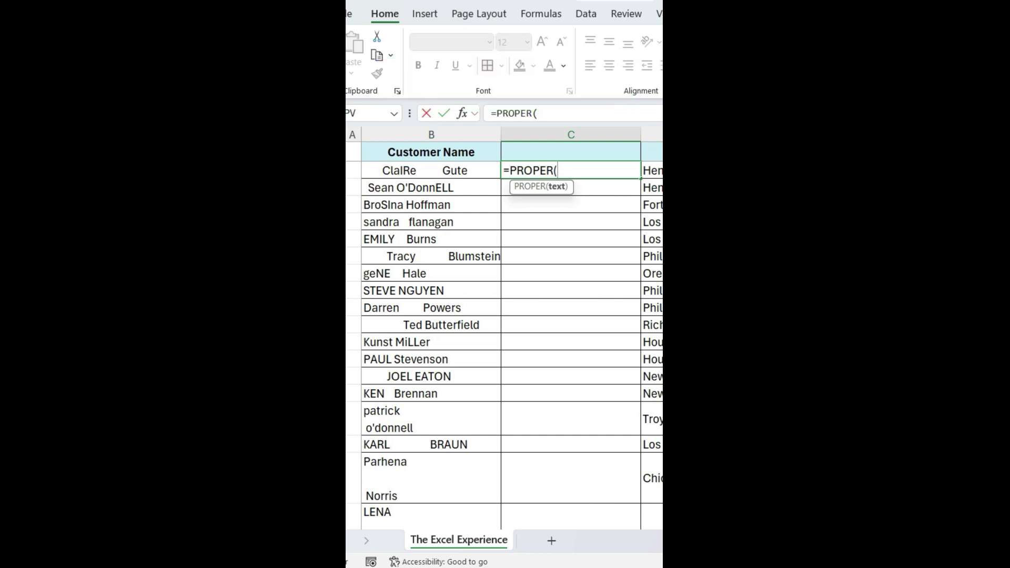
{"action": "type", "text": "TRIM"}
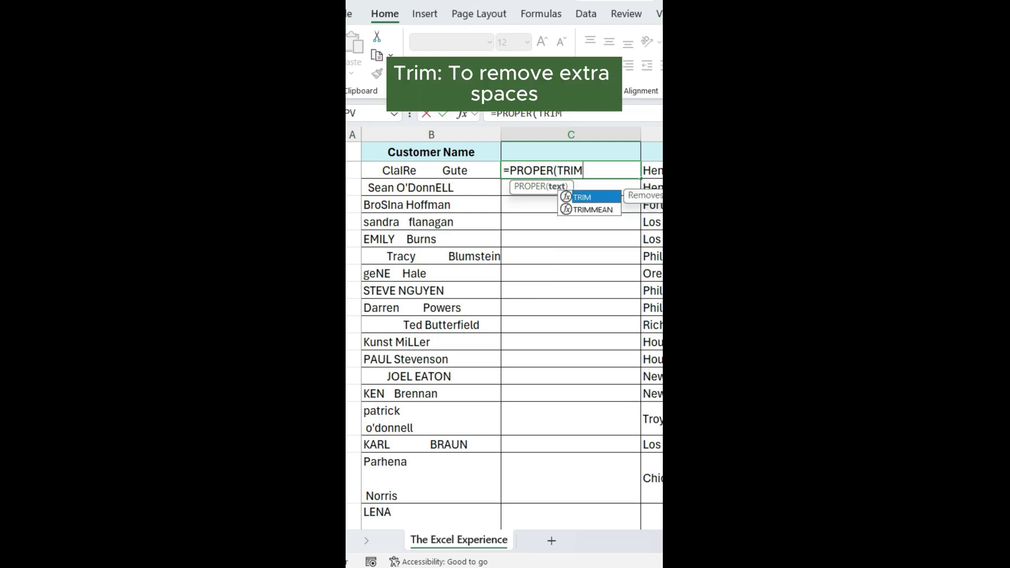
{"action": "type", "text": "("}
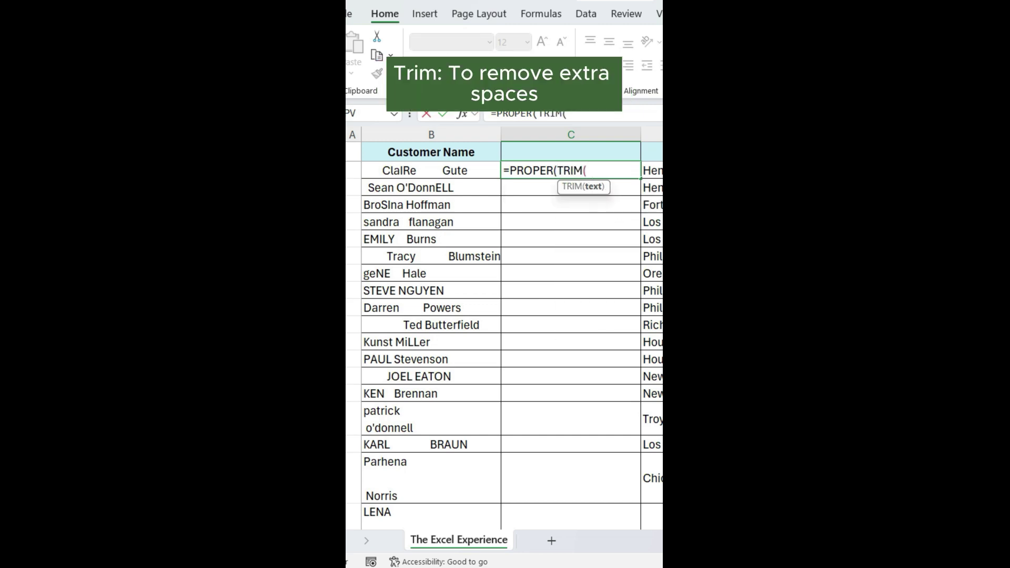
- Finish =PROPER(TRIM(B2)) in C2 and fill it down column C
{"action": "left_click", "coordinate": [431, 170]}
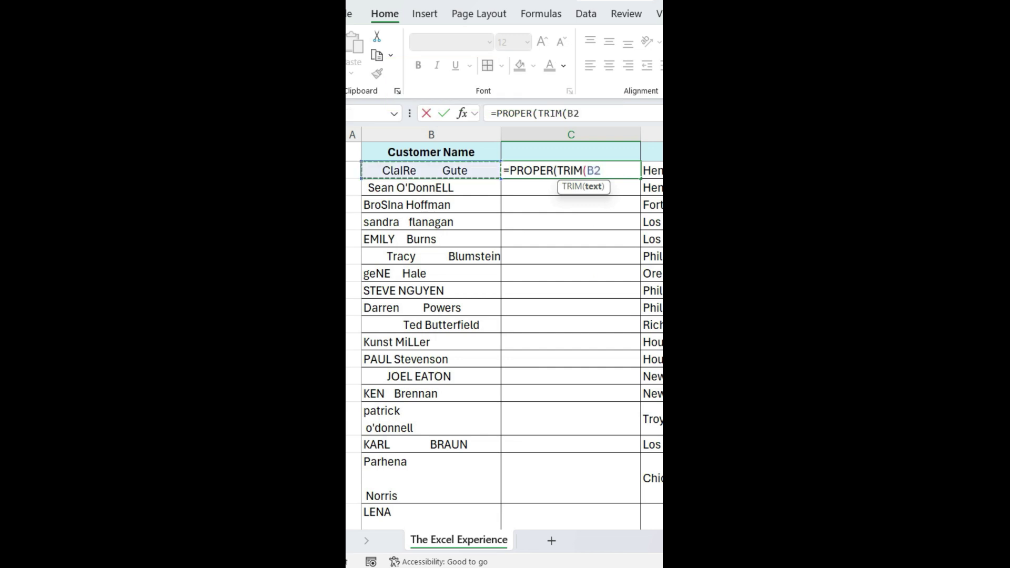
{"action": "type", "text": "))"}
{"action": "key", "text": "Return"}
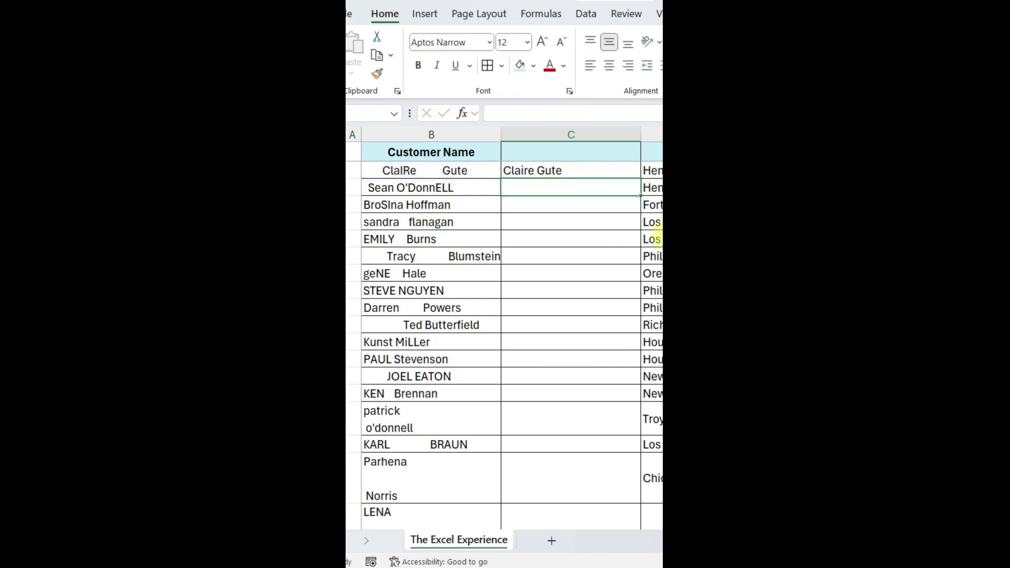
{"action": "left_click", "coordinate": [622, 169]}
{"action": "double_click", "coordinate": [641, 180]}
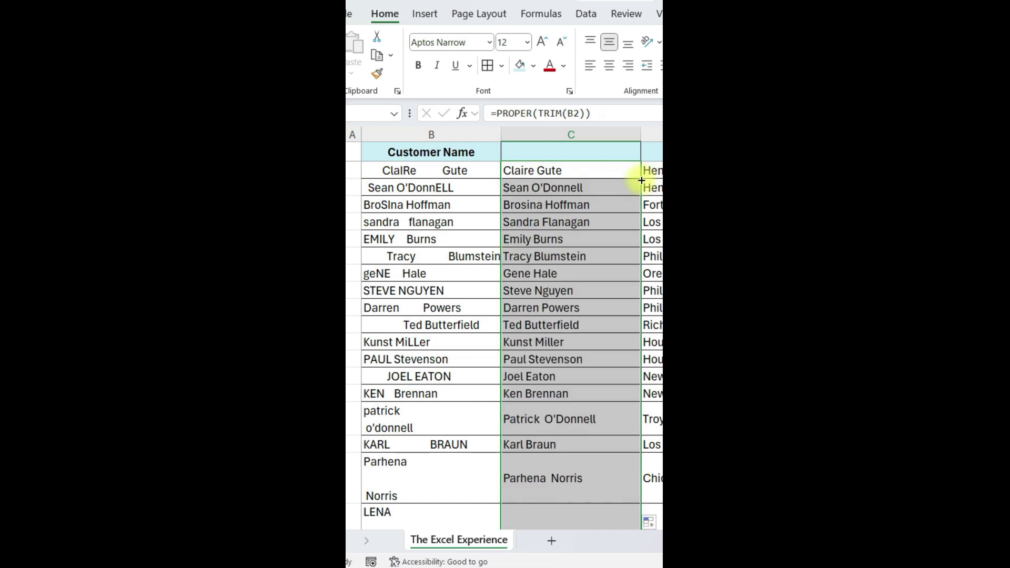
- Copy column C and paste it back as values, then spot-check the names
{"action": "left_click", "coordinate": [653, 205]}
{"action": "left_click", "coordinate": [573, 135]}
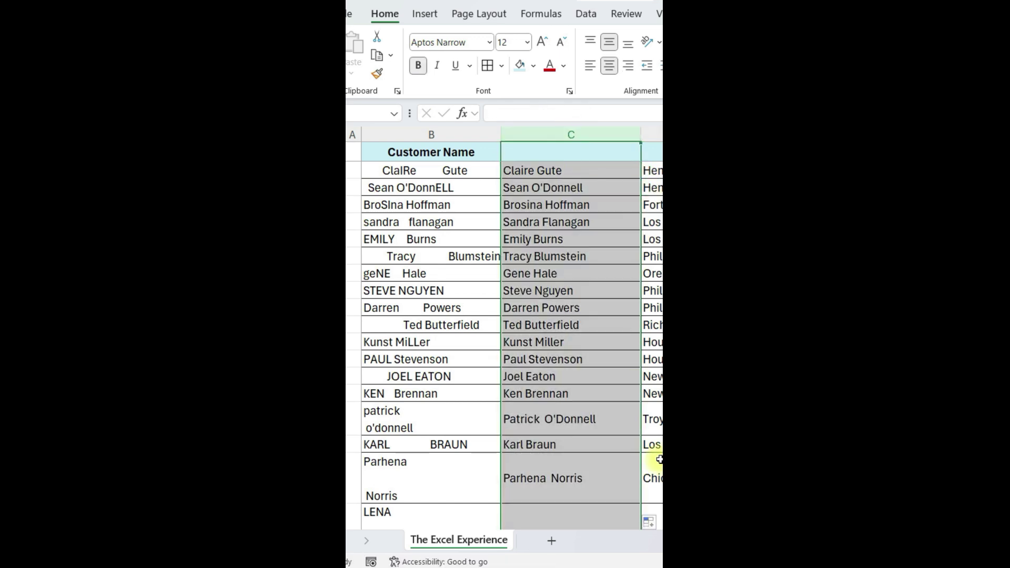
{"action": "key", "text": "ctrl+c"}
{"action": "key", "text": "ctrl+shift+v"}
{"action": "left_click", "coordinate": [623, 359]}
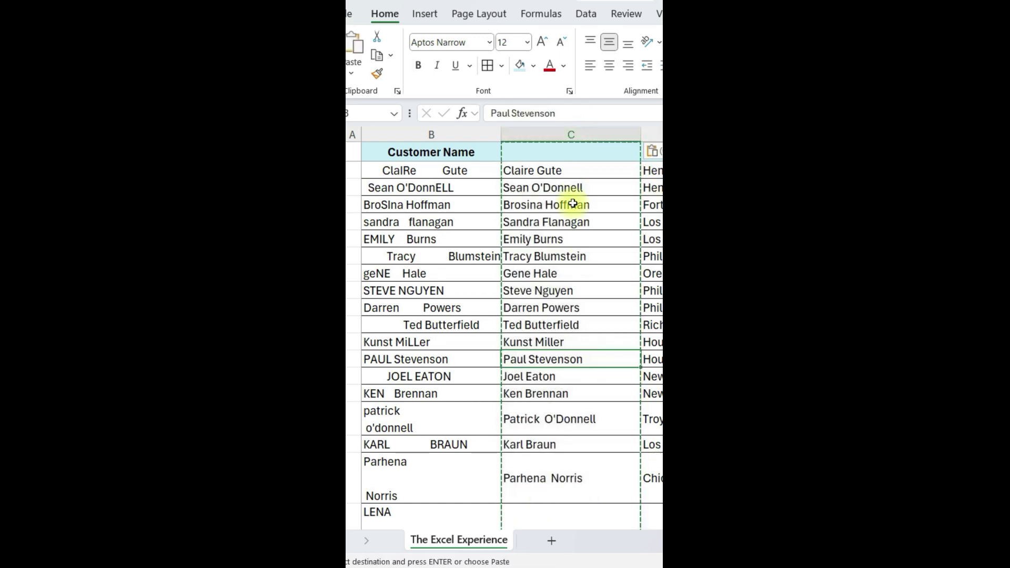
{"action": "left_click", "coordinate": [573, 172]}
{"action": "key", "text": "Down"}
{"action": "key", "text": "Down"}
{"action": "key", "text": "Down"}
{"action": "key", "text": "Down"}
{"action": "key", "text": "Down"}
{"action": "key", "text": "Down"}
{"action": "key", "text": "Down"}
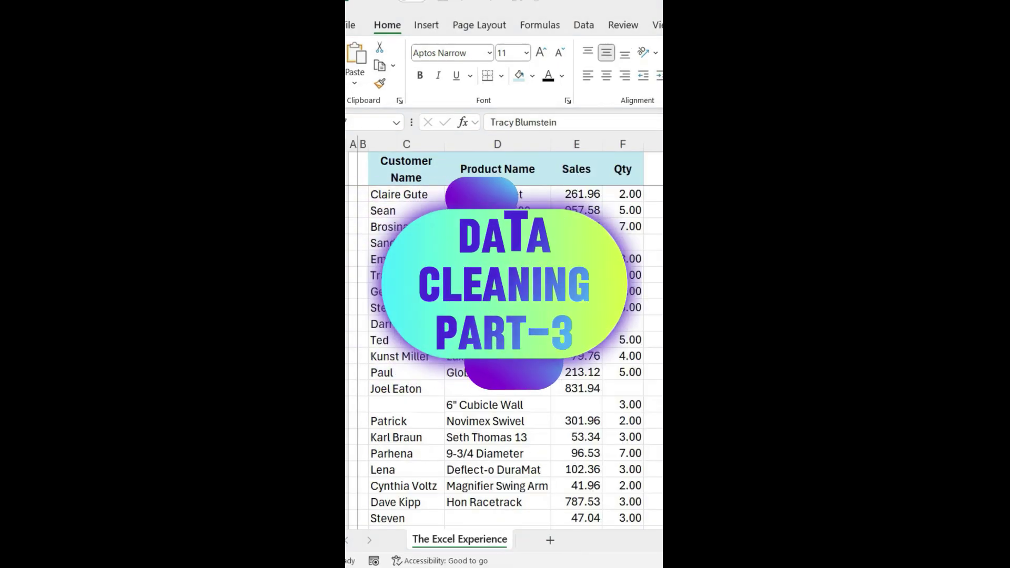
{"action": "scroll", "coordinate": [505, 353], "scroll_direction": "down", "scroll_amount": 10}
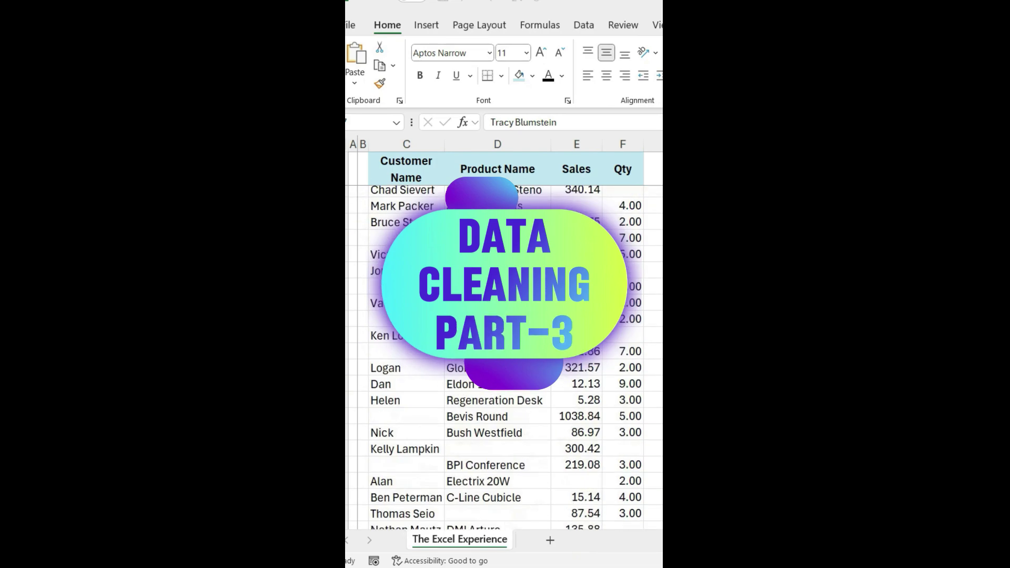
{"action": "scroll", "coordinate": [506, 352], "scroll_direction": "down", "scroll_amount": 15}
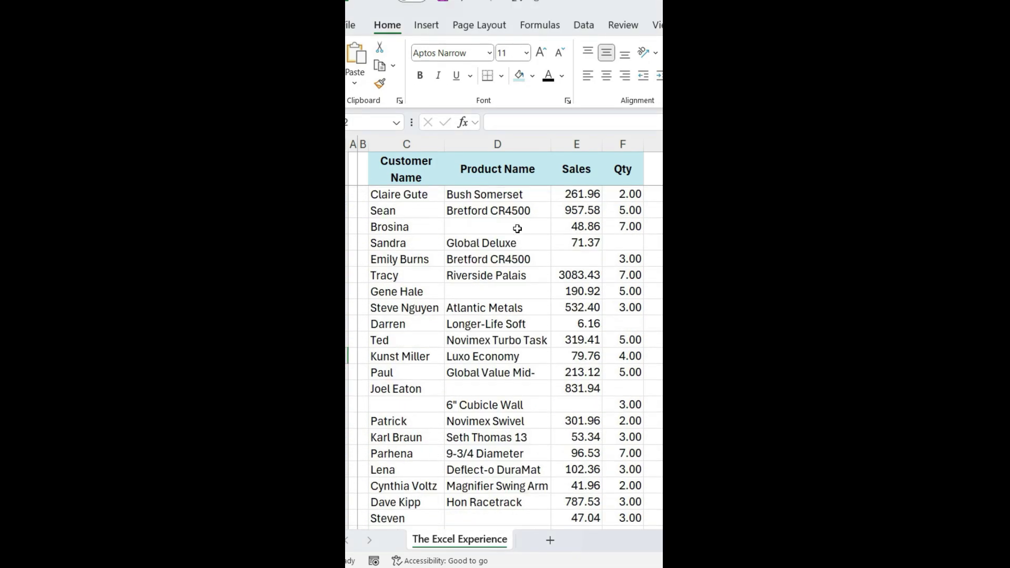
{"action": "left_click", "coordinate": [518, 229]}
{"action": "left_click", "coordinate": [626, 242], "text": "ctrl"}
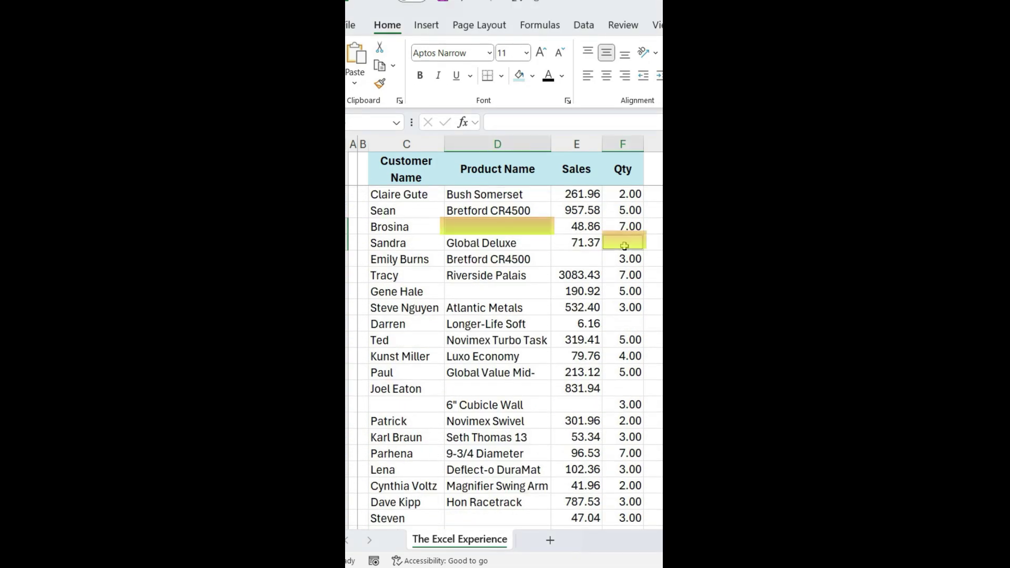
{"action": "left_click", "coordinate": [587, 261], "text": "ctrl"}
{"action": "left_click", "coordinate": [622, 325], "text": "ctrl"}
{"action": "left_click", "coordinate": [522, 291], "text": "ctrl"}
{"action": "left_click", "coordinate": [508, 388], "text": "ctrl"}
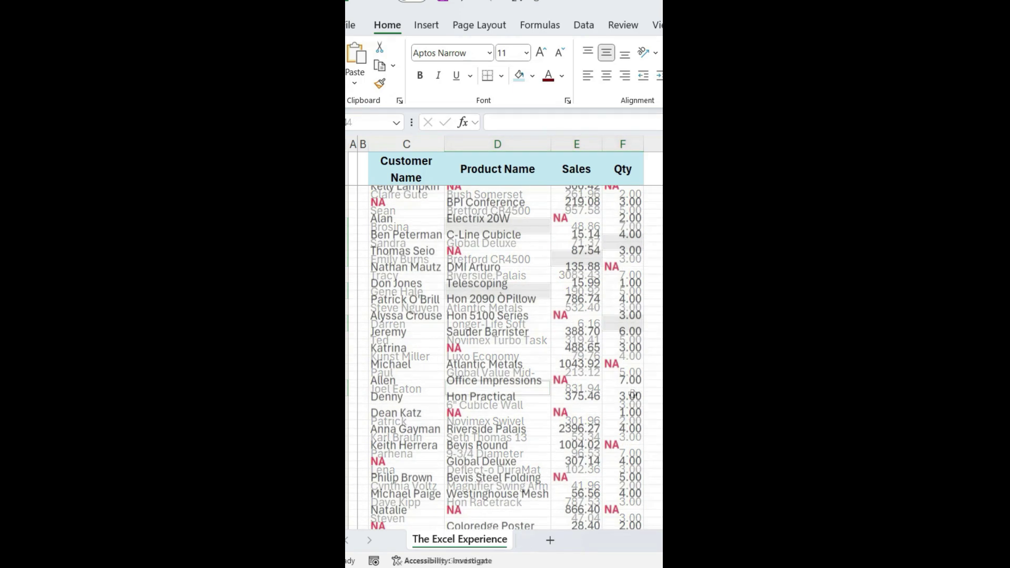
{"action": "scroll", "coordinate": [505, 352], "scroll_direction": "down", "scroll_amount": 3}
{"action": "scroll", "coordinate": [505, 358], "scroll_direction": "down", "scroll_amount": 10}
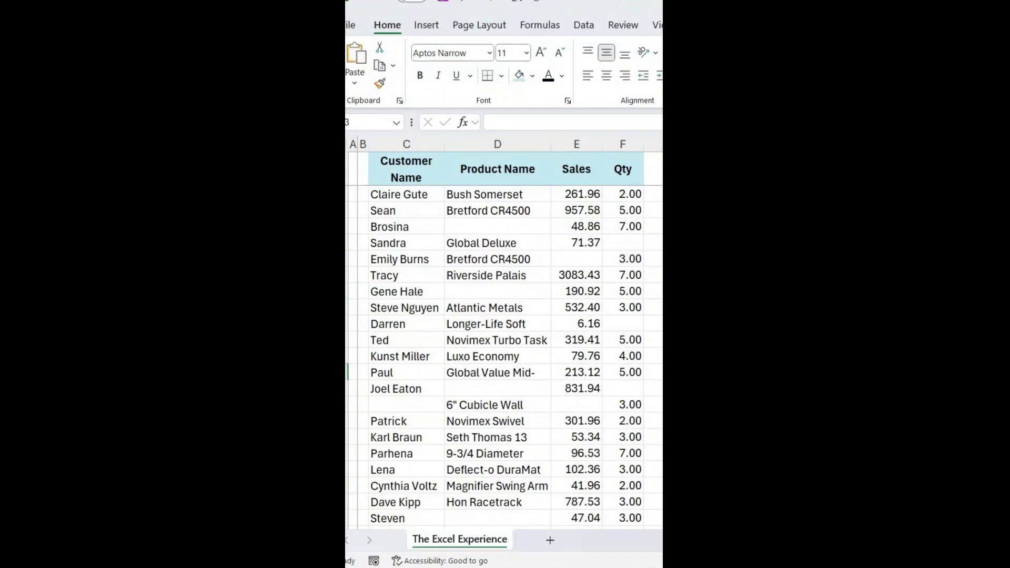
{"action": "left_click", "coordinate": [402, 324]}
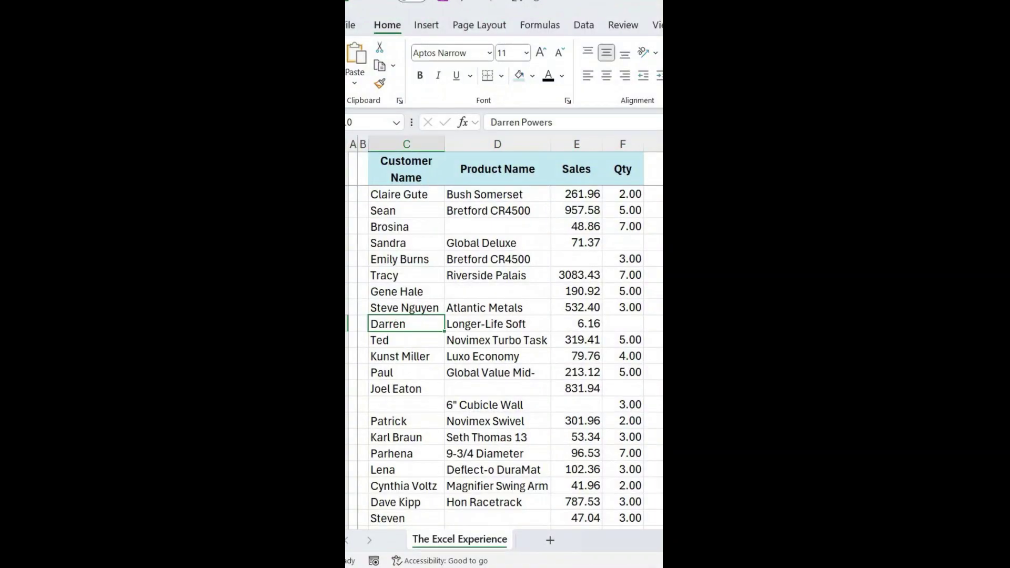
{"action": "key", "text": "ctrl+a"}
- Select all blanks via Go To Special > Blanks and fill them with NA using Ctrl+Enter
{"action": "key", "text": "ctrl+g"}
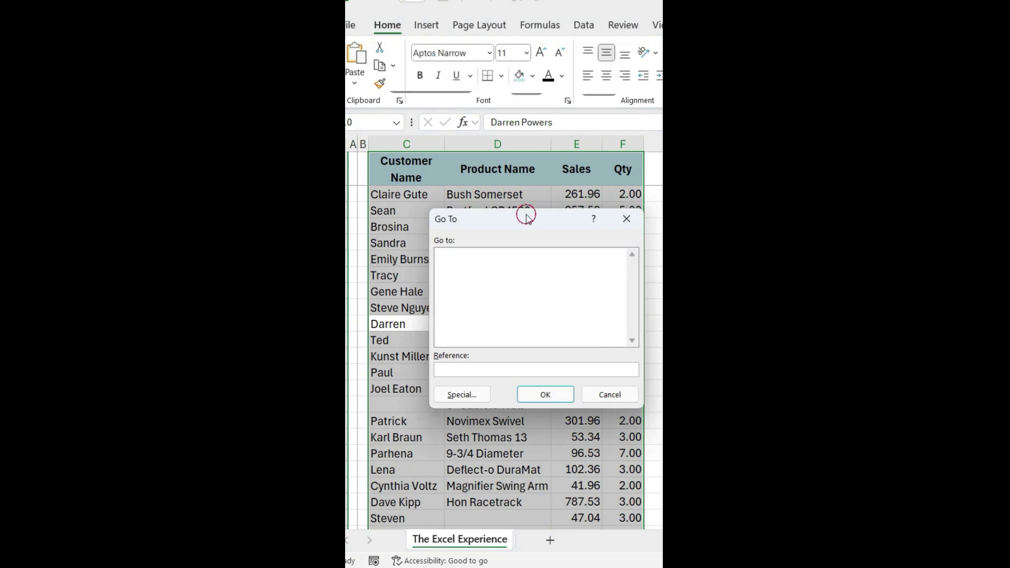
{"action": "left_click_drag", "start_coordinate": [529, 218], "coordinate": [480, 198]}
{"action": "left_click", "coordinate": [411, 376]}
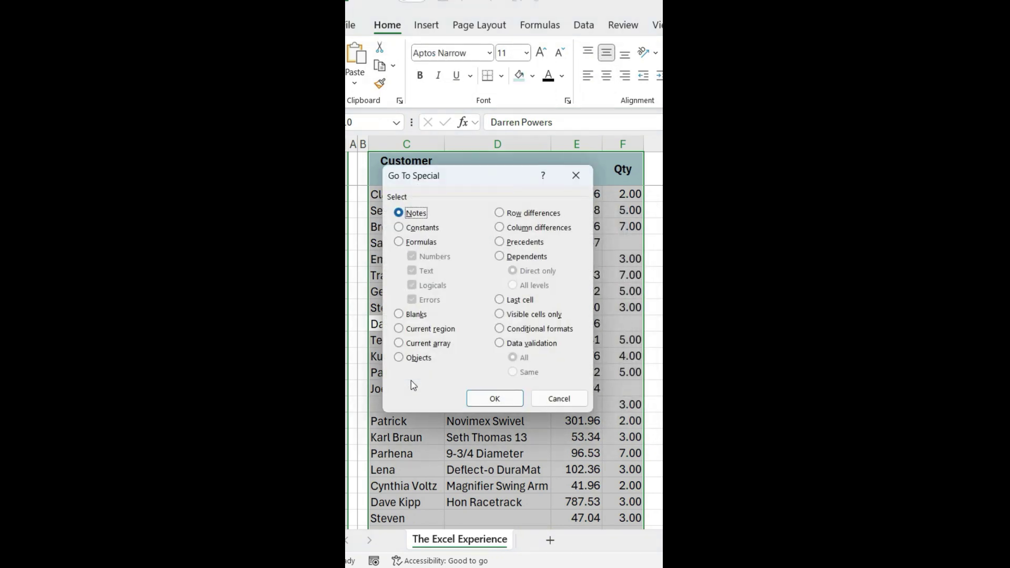
{"action": "left_click", "coordinate": [399, 314]}
{"action": "left_click", "coordinate": [492, 399]}
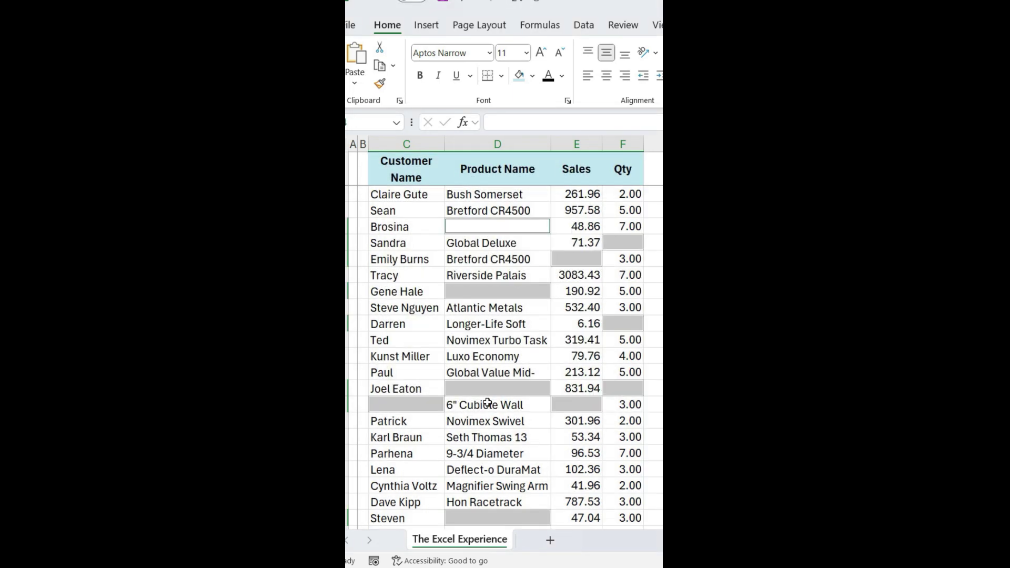
{"action": "type", "text": "N"}
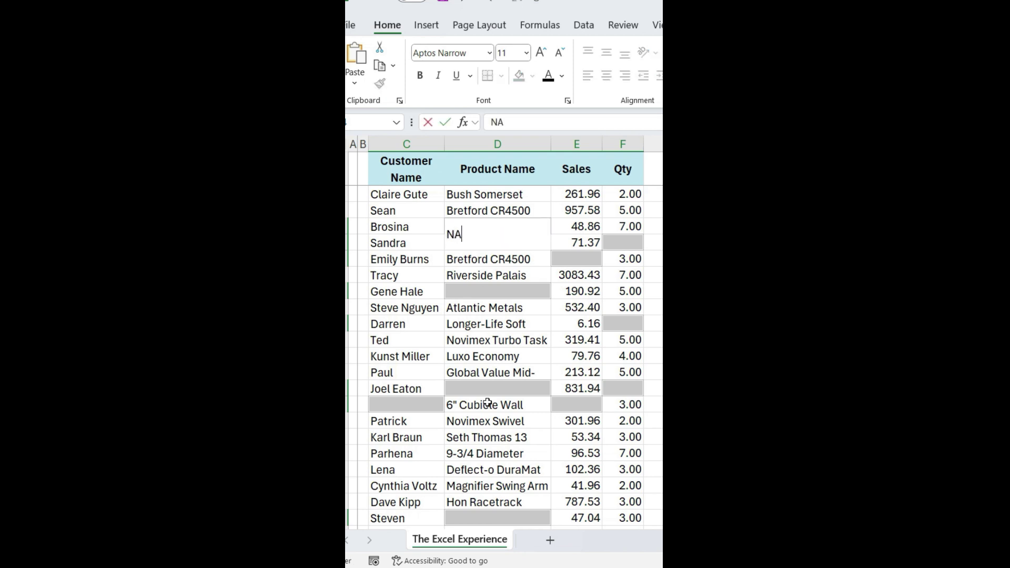
{"action": "type", "text": "A"}
{"action": "key", "text": "Return"}
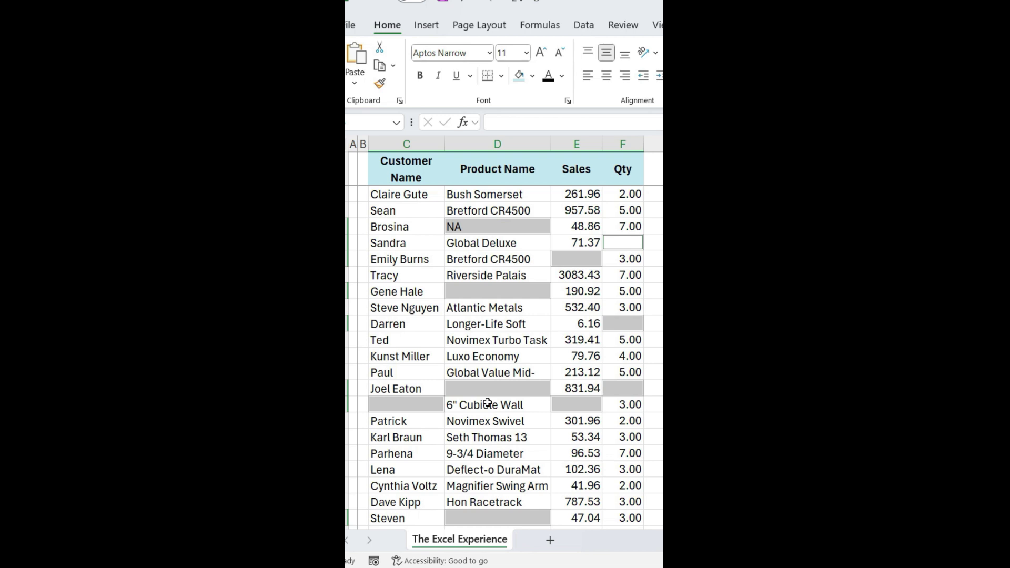
{"action": "type", "text": "NA"}
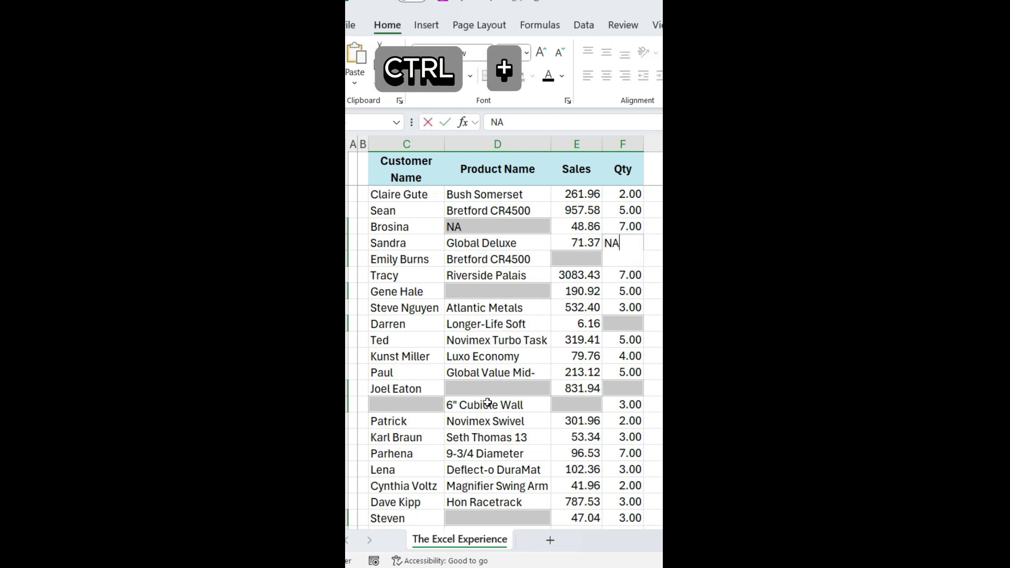
{"action": "key", "text": "ctrl+Return"}
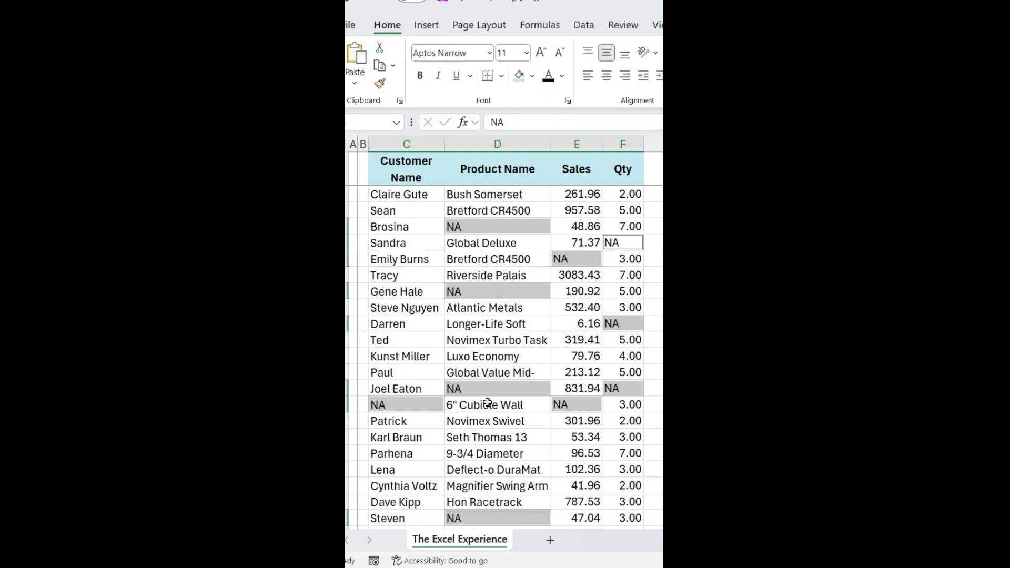
- Make the selected NA cells bold with a red font colour
{"action": "key", "text": "ctrl+b"}
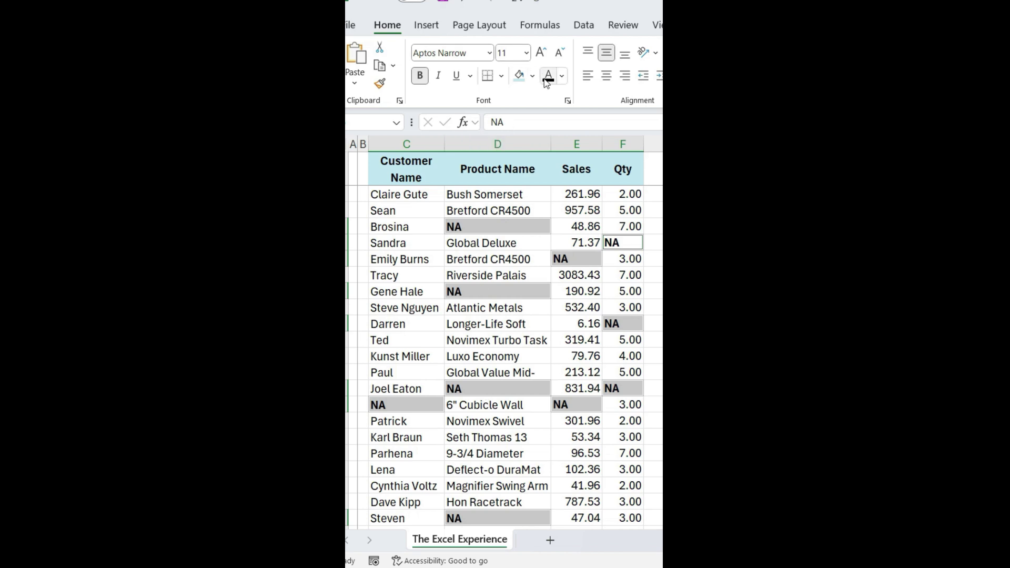
{"action": "left_click", "coordinate": [562, 77]}
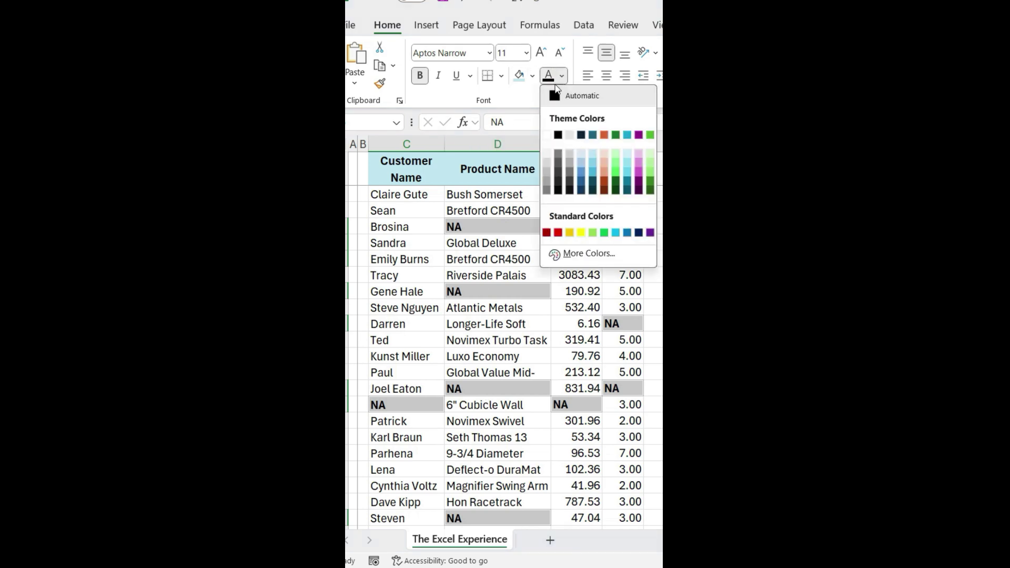
{"action": "left_click", "coordinate": [559, 233]}
{"action": "scroll", "coordinate": [494, 358], "scroll_direction": "down", "scroll_amount": 10}
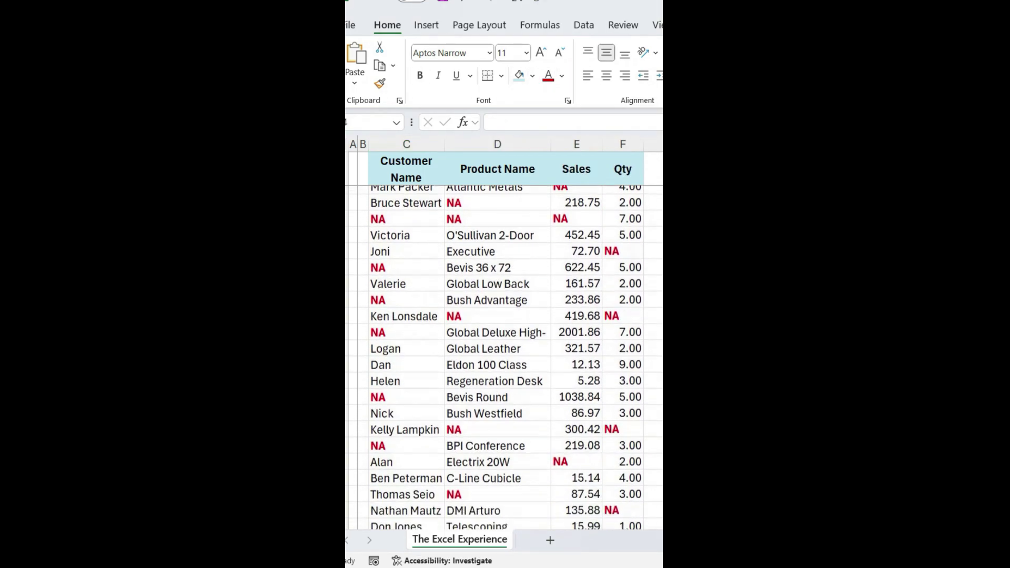
{"action": "scroll", "coordinate": [505, 358], "scroll_direction": "down", "scroll_amount": 20}
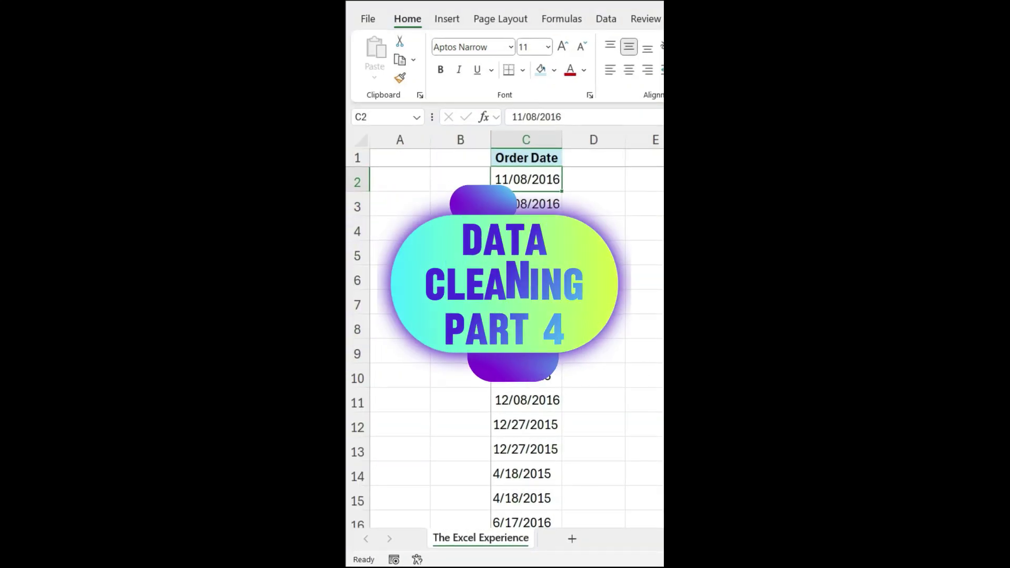
- Widen the Order Date column by dragging its right border
{"action": "scroll", "coordinate": [505, 348], "scroll_direction": "down", "scroll_amount": 4}
{"action": "scroll", "coordinate": [505, 347], "scroll_direction": "down", "scroll_amount": 2}
{"action": "scroll", "coordinate": [506, 347], "scroll_direction": "up", "scroll_amount": 6}
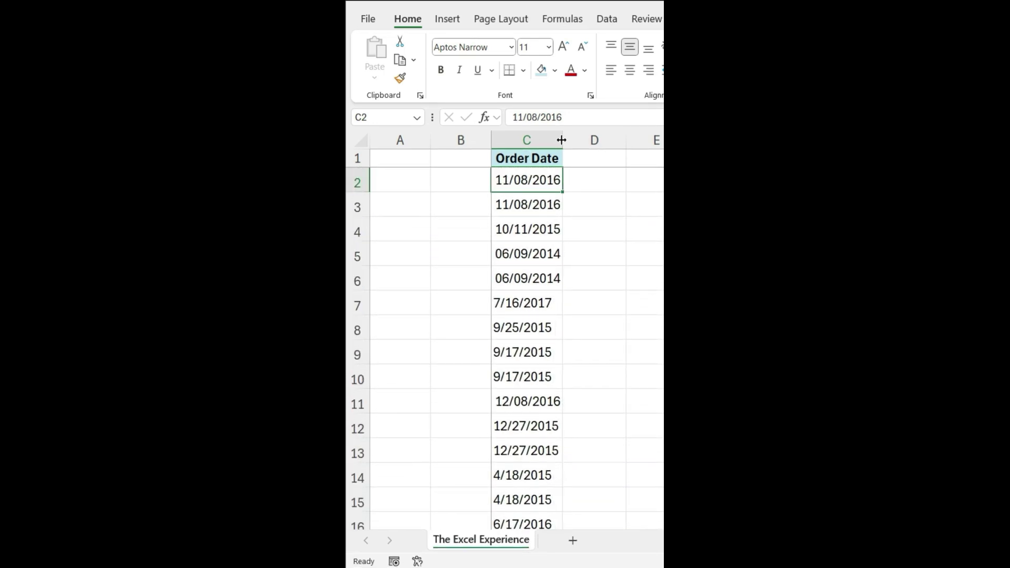
{"action": "left_click_drag", "start_coordinate": [562, 139], "coordinate": [587, 142]}
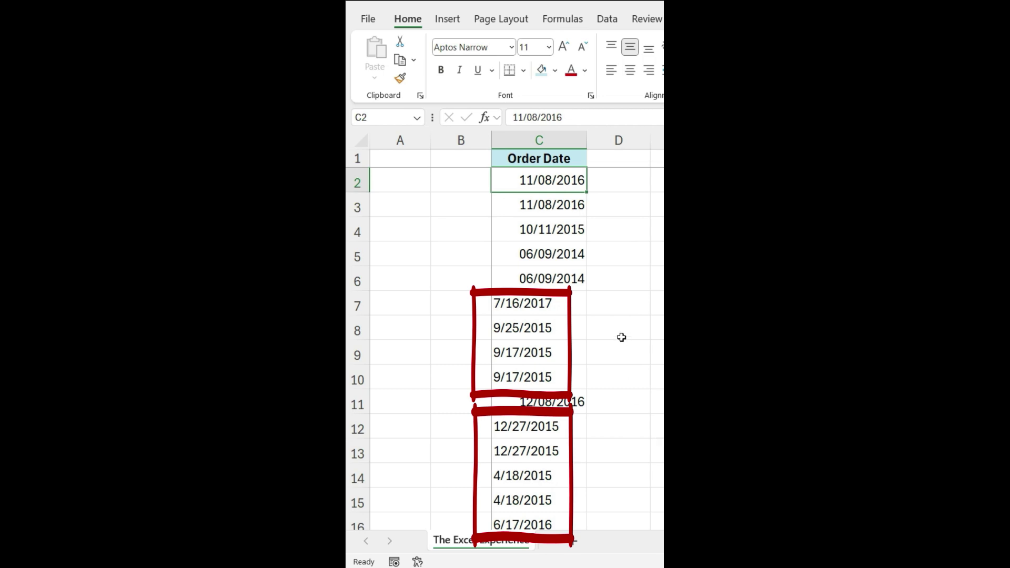
- Filter Order Date, check its 2017 entries, then select all order dates
{"action": "key", "text": "Up"}
{"action": "key", "text": "ctrl+shift+l"}
{"action": "left_click", "coordinate": [579, 160]}
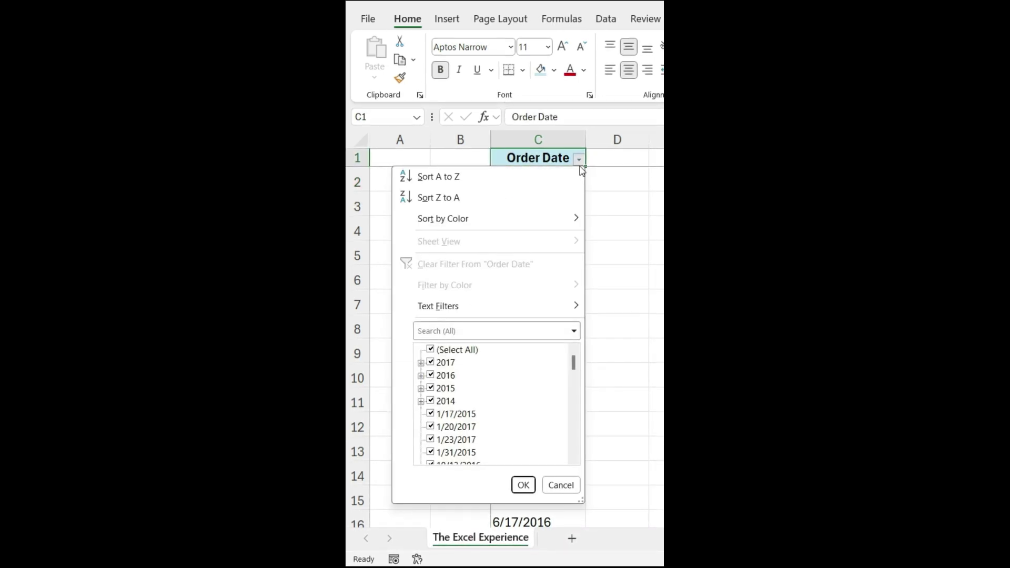
{"action": "scroll", "coordinate": [525, 427], "scroll_direction": "down", "scroll_amount": 3}
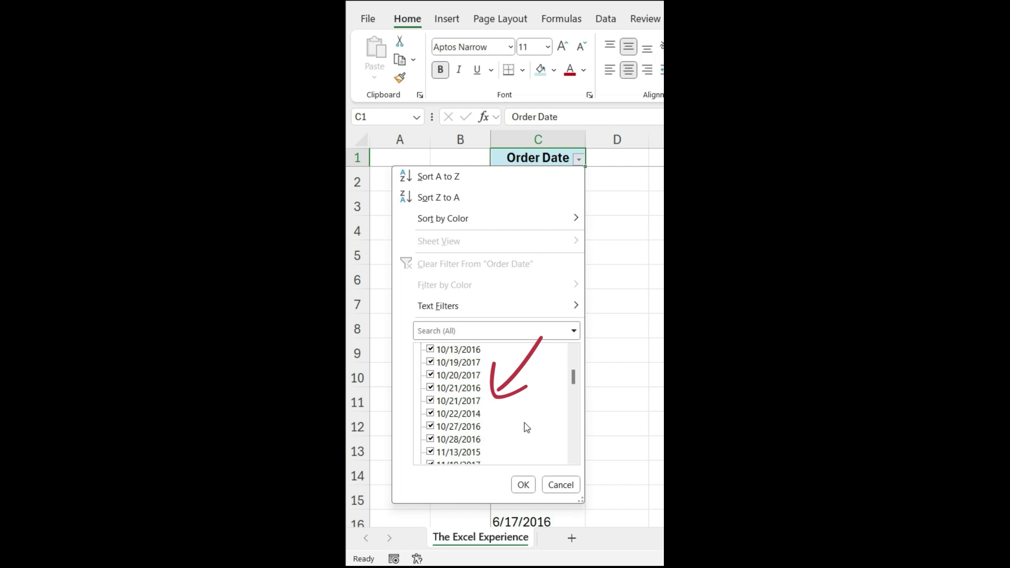
{"action": "scroll", "coordinate": [527, 428], "scroll_direction": "up", "scroll_amount": 4}
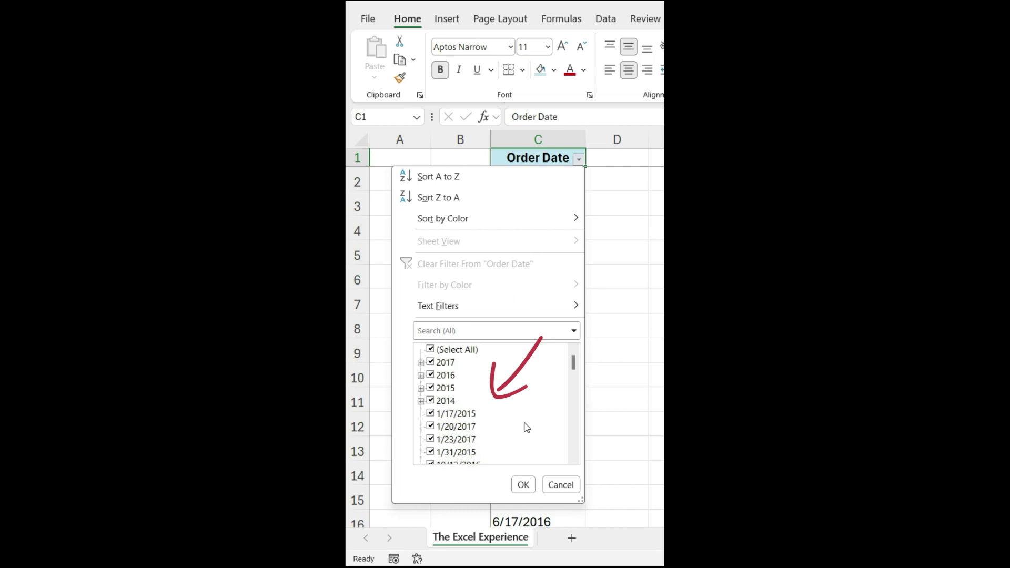
{"action": "left_click", "coordinate": [420, 362]}
{"action": "left_click", "coordinate": [420, 362]}
{"action": "key", "text": "Escape"}
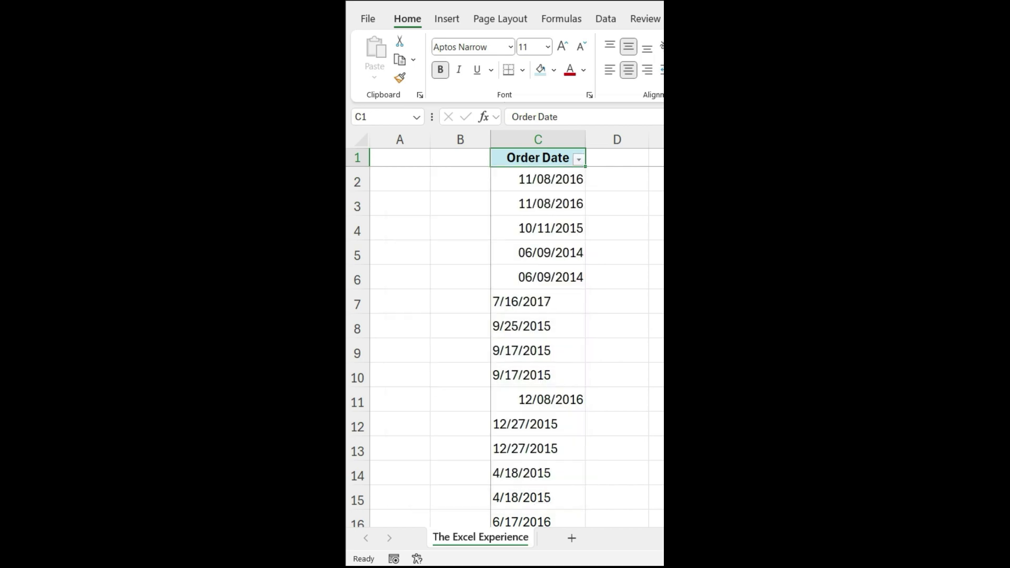
{"action": "left_click", "coordinate": [528, 185]}
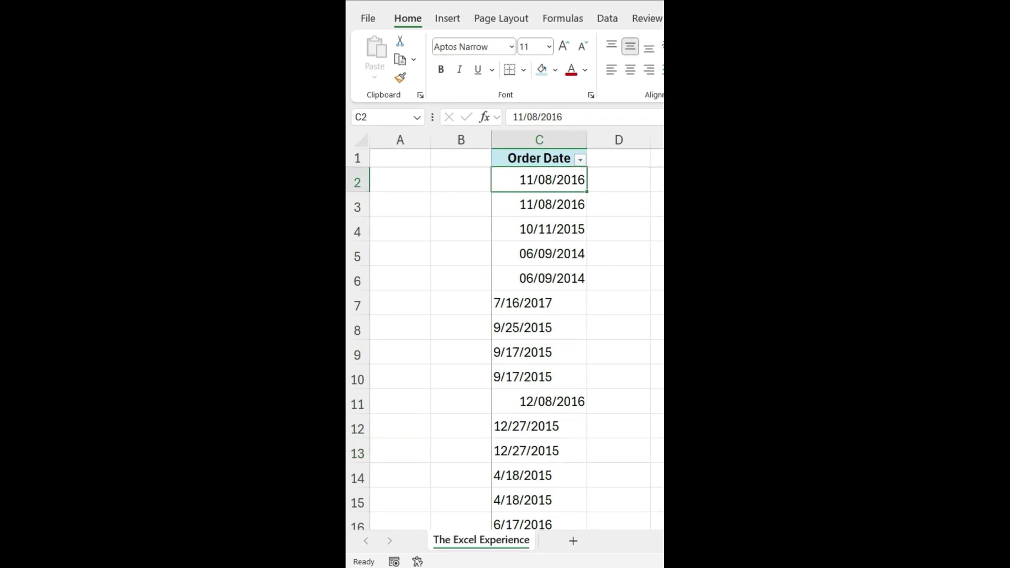
{"action": "key", "text": "ctrl+shift+Down"}
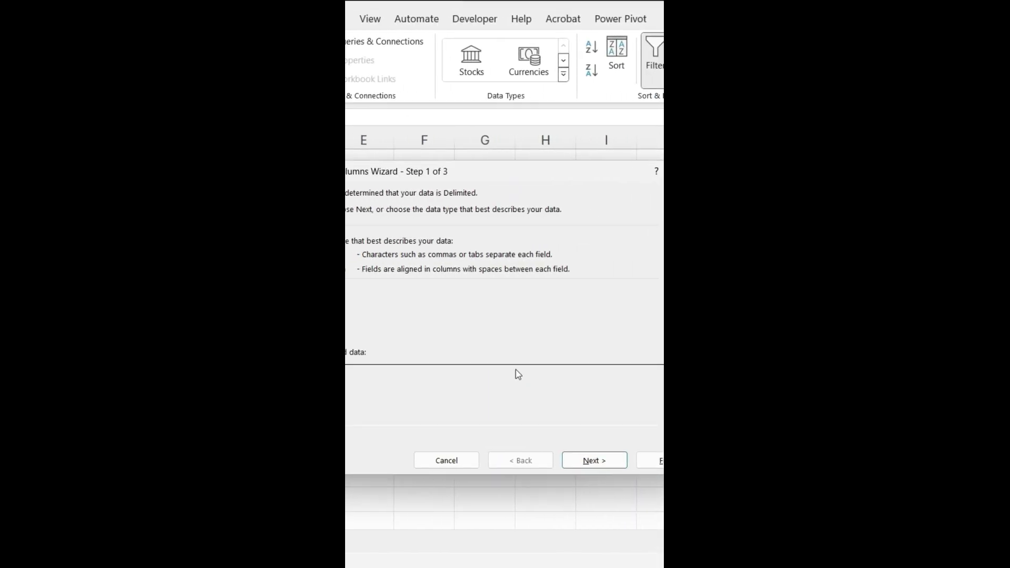
- Convert the order dates in Text to Columns as Date: MDY with destination $D$2
{"action": "left_click", "coordinate": [589, 461]}
{"action": "left_click", "coordinate": [587, 461]}
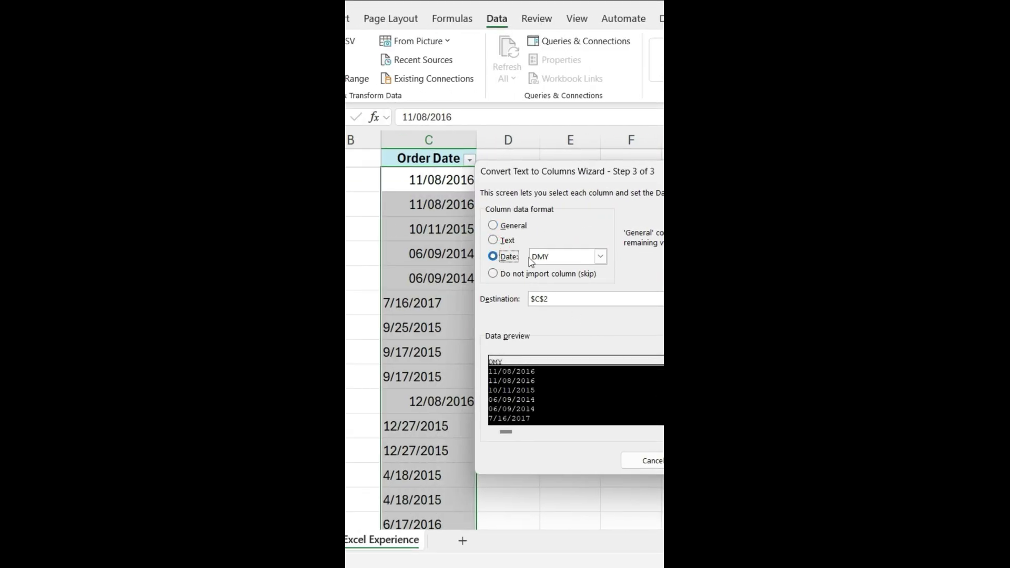
{"action": "left_click", "coordinate": [556, 262]}
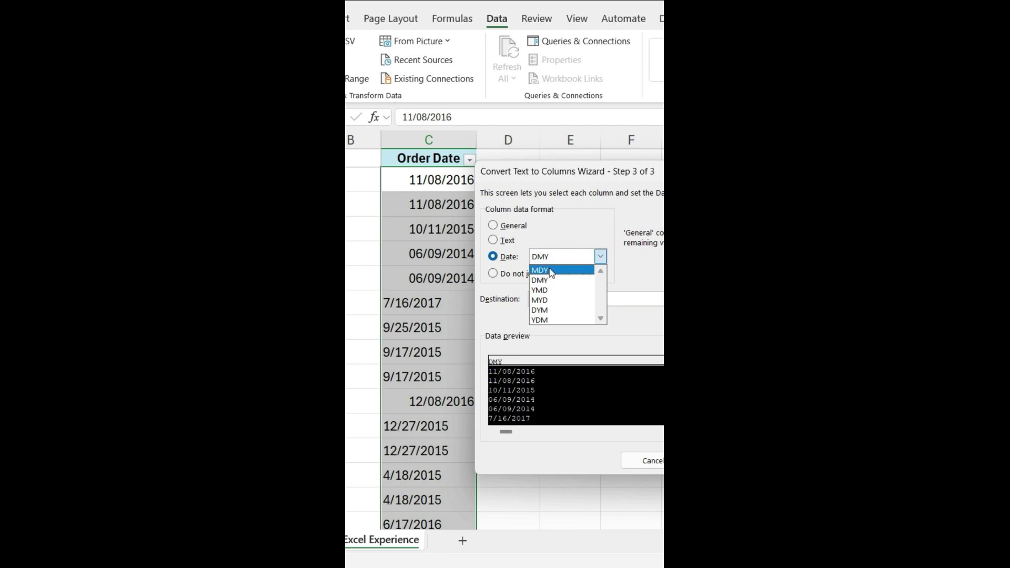
{"action": "left_click", "coordinate": [551, 272]}
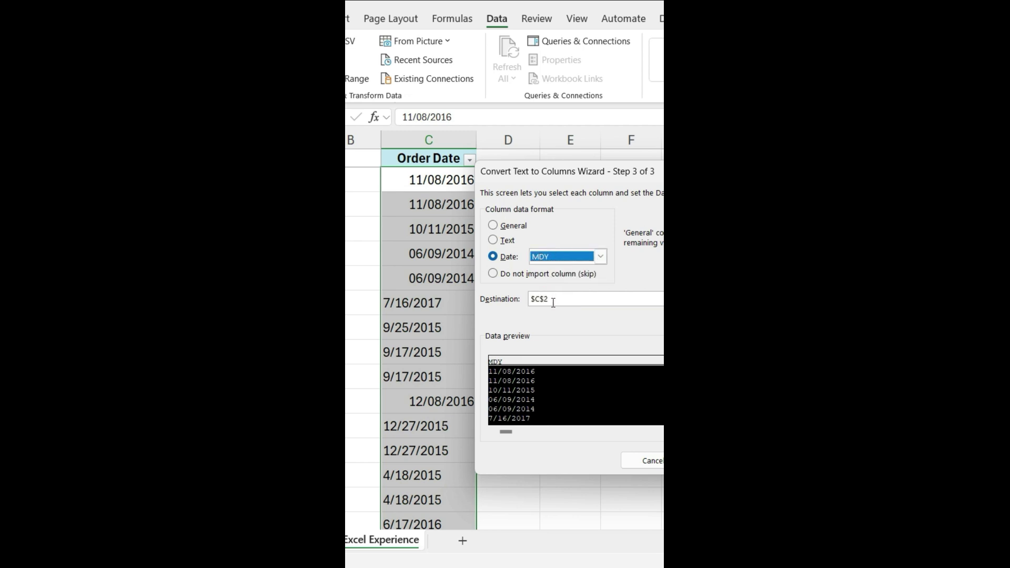
{"action": "left_click_drag", "start_coordinate": [553, 302], "coordinate": [537, 304]}
{"action": "key", "text": "BackSpace"}
{"action": "left_click_drag", "start_coordinate": [510, 172], "coordinate": [591, 170]}
{"action": "left_click", "coordinate": [516, 184]}
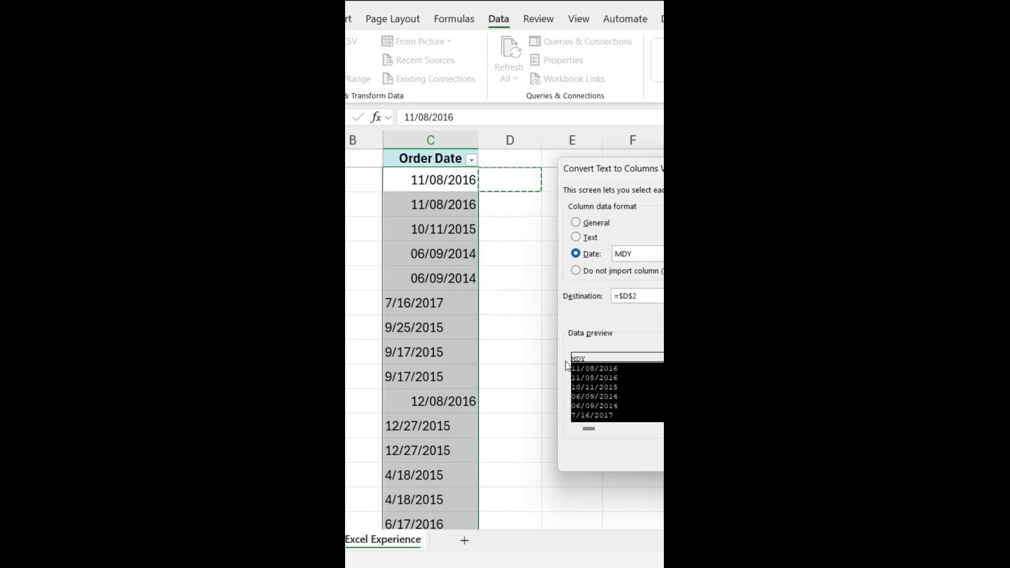
{"action": "key", "text": "Return"}
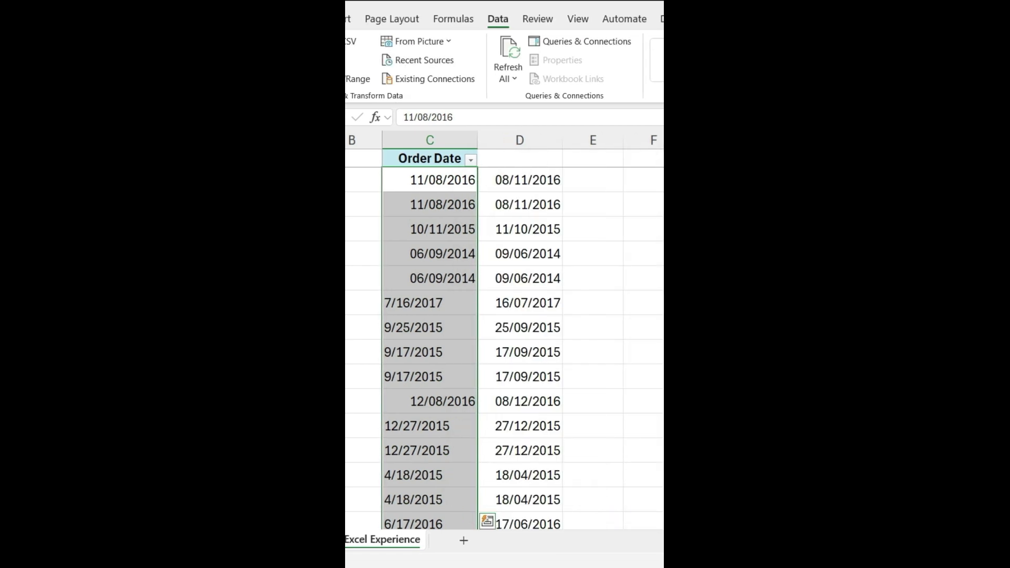
{"action": "left_click", "coordinate": [538, 161]}
- Filter column D's converted dates to July 2017 only, then open the Order Date filter
{"action": "left_click", "coordinate": [538, 162]}
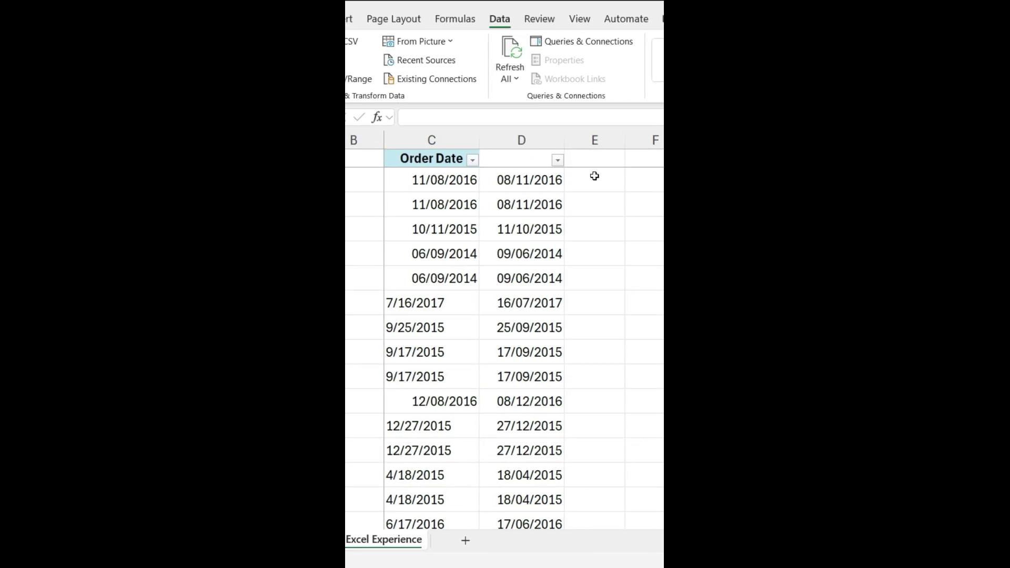
{"action": "left_click", "coordinate": [556, 160]}
{"action": "left_click", "coordinate": [409, 352]}
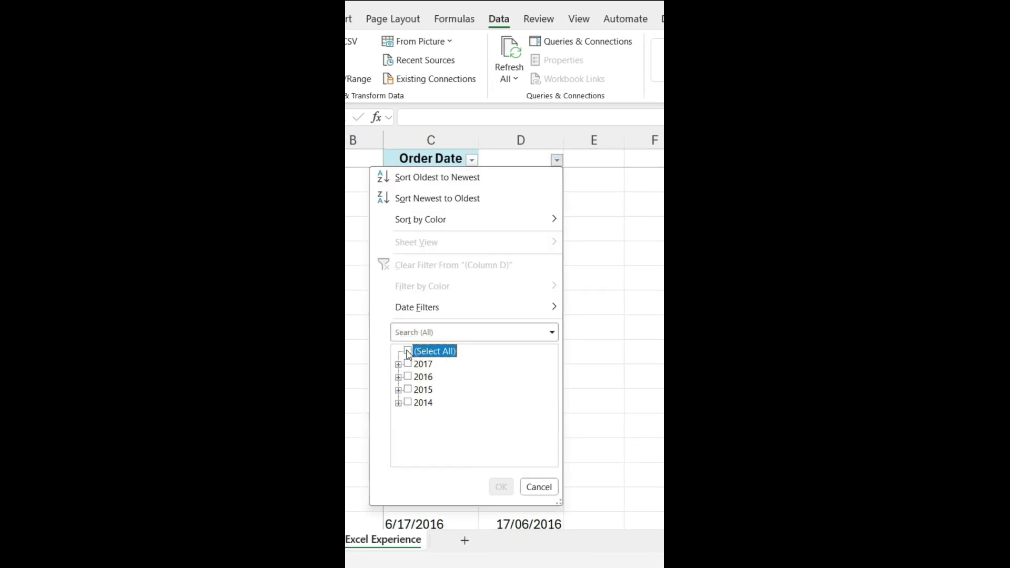
{"action": "left_click", "coordinate": [398, 364]}
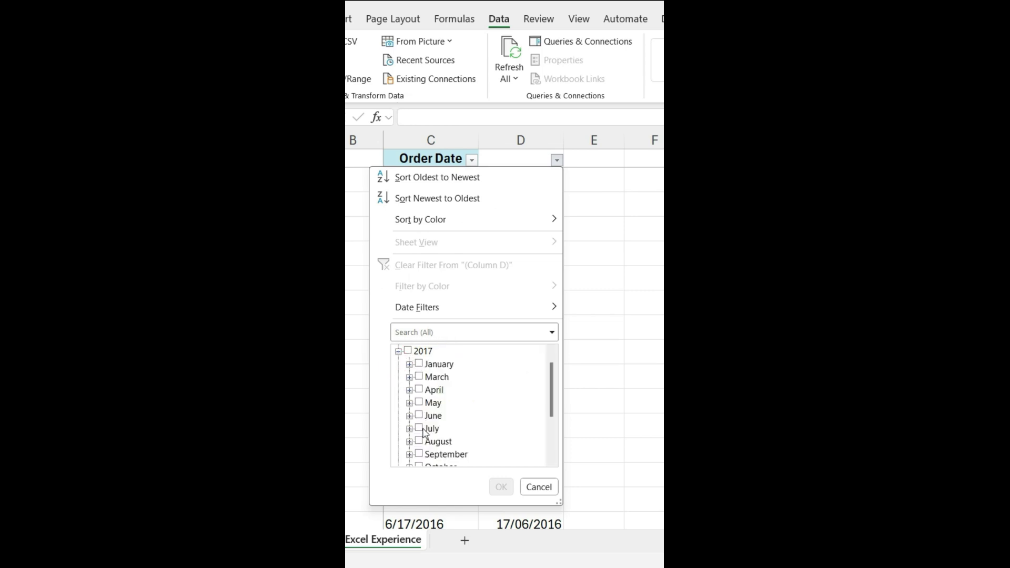
{"action": "left_click", "coordinate": [420, 428]}
{"action": "left_click", "coordinate": [501, 486]}
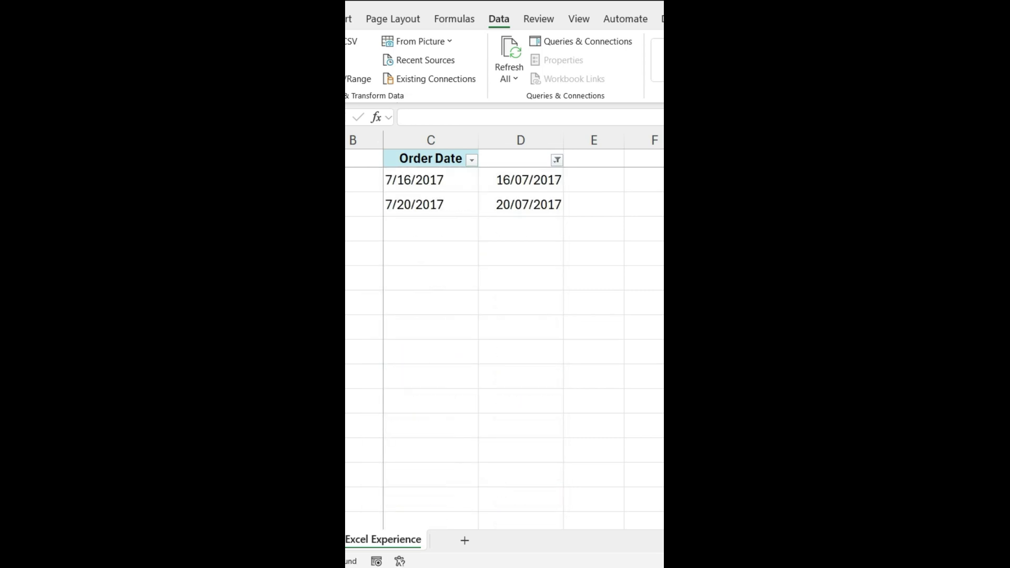
{"action": "left_click", "coordinate": [581, 160]}
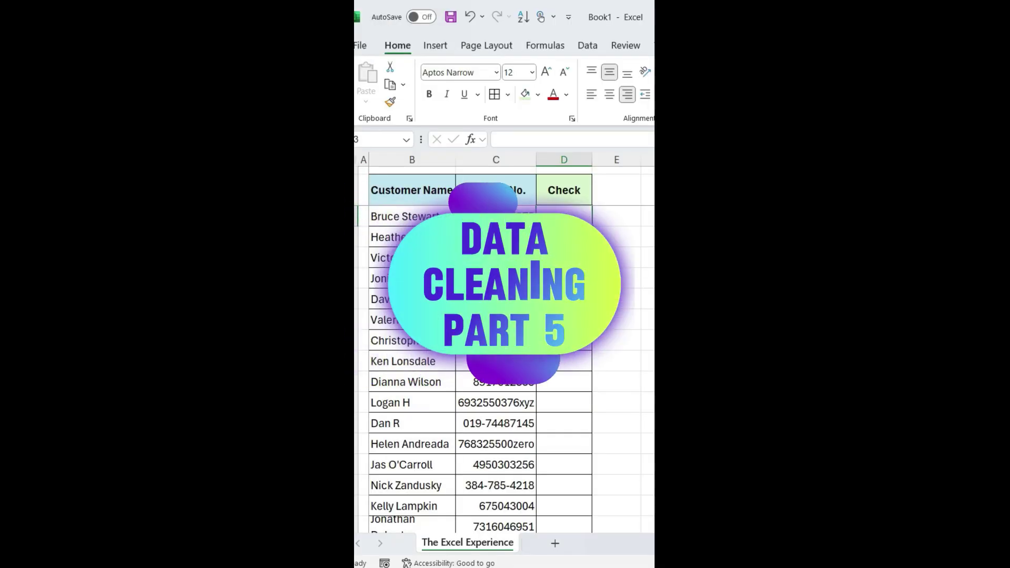
- After trial LEN and ISNUMBER tests, enter =AND(LEN(C3)=10,ISNUMBER(C3)) in D3
{"action": "scroll", "coordinate": [504, 358], "scroll_direction": "down", "scroll_amount": 2}
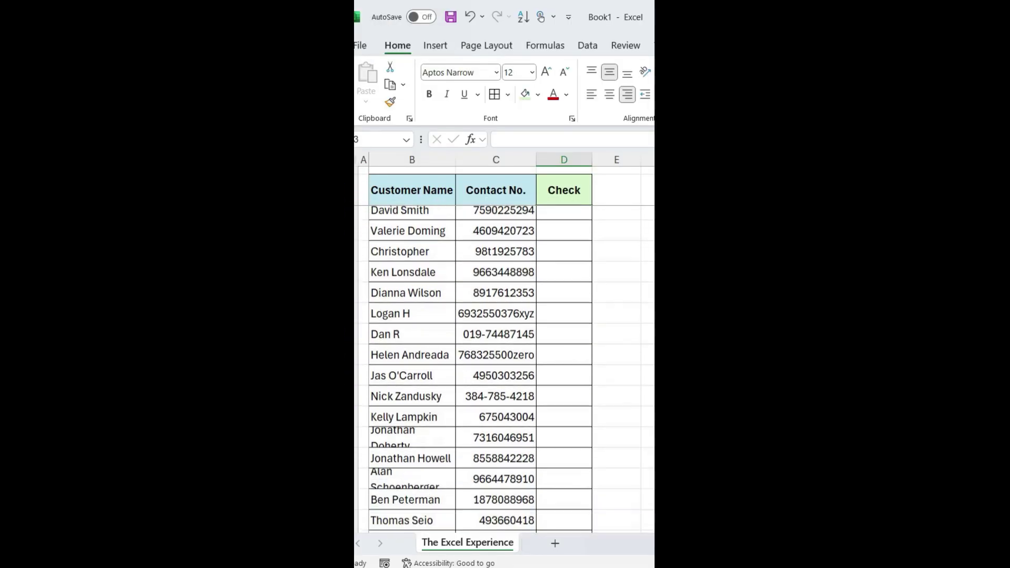
{"action": "scroll", "coordinate": [504, 357], "scroll_direction": "down", "scroll_amount": 4}
{"action": "scroll", "coordinate": [505, 358], "scroll_direction": "up", "scroll_amount": 3}
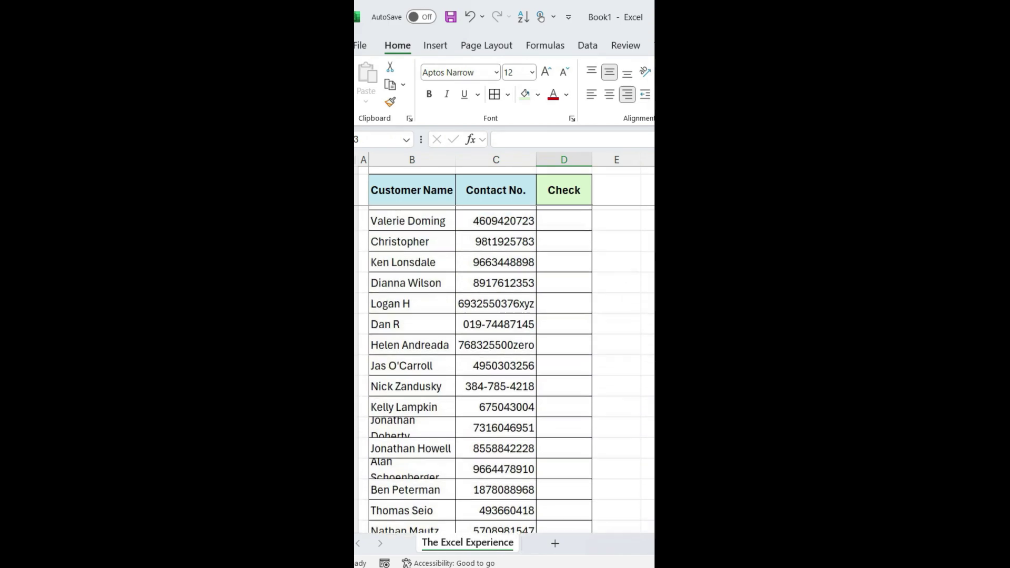
{"action": "scroll", "coordinate": [504, 358], "scroll_direction": "up", "scroll_amount": 2}
{"action": "type", "text": "="}
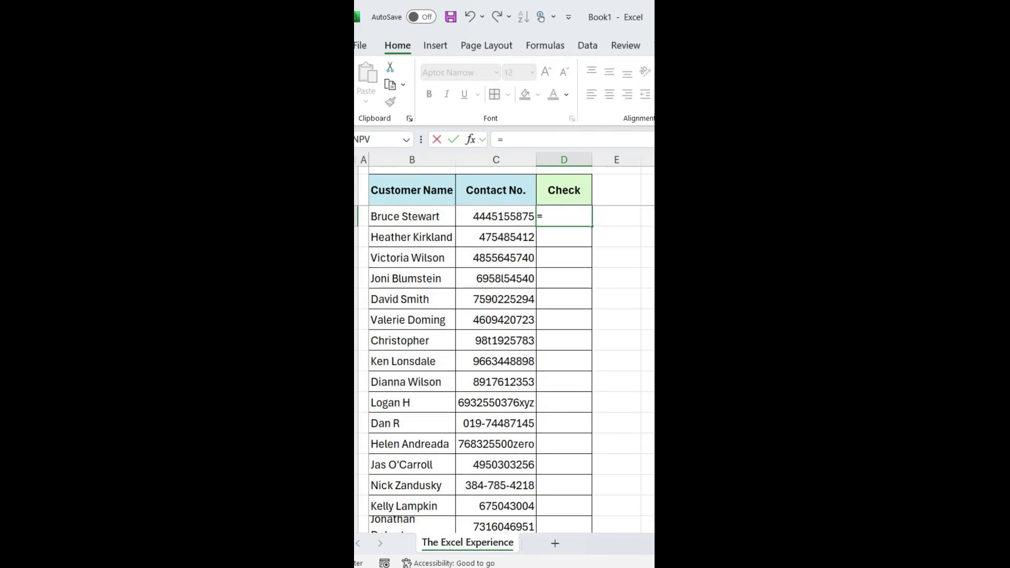
{"action": "type", "text": "len(C3)"}
{"action": "key", "text": "ctrl+Return"}
{"action": "key", "text": "Right"}
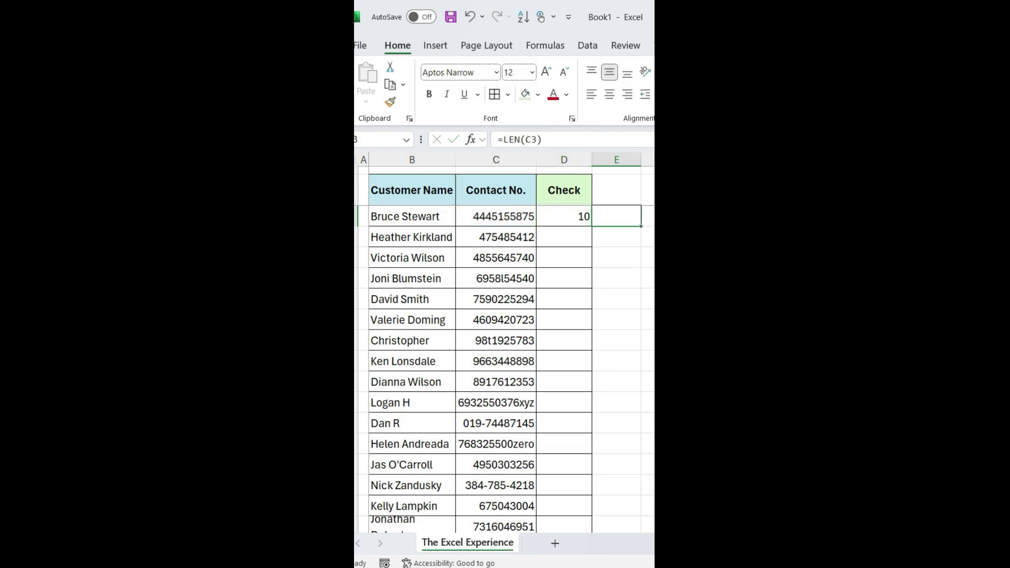
{"action": "type", "text": "=isnumber(C3"}
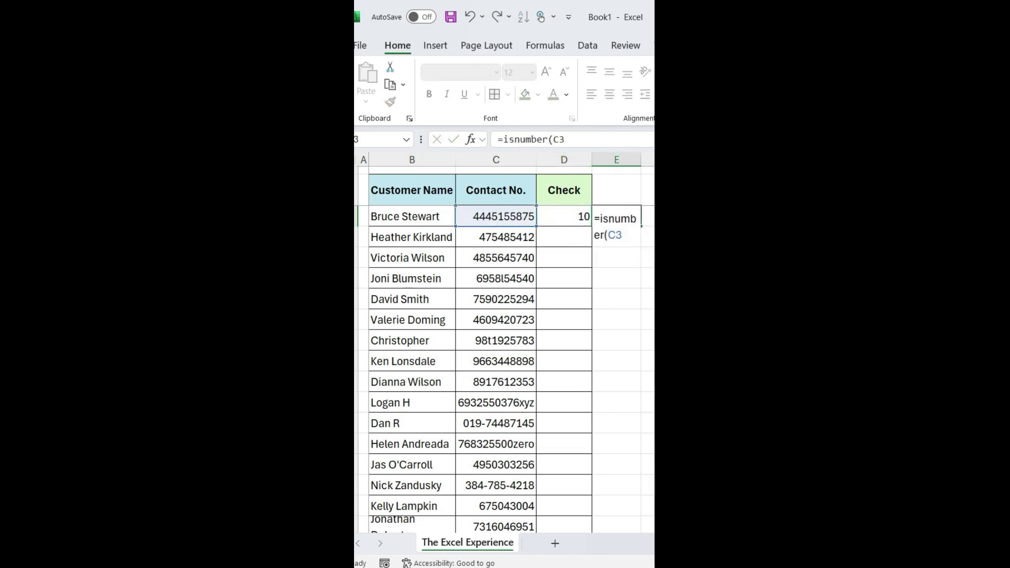
{"action": "key", "text": "Escape"}
{"action": "key", "text": "ctrl+z"}
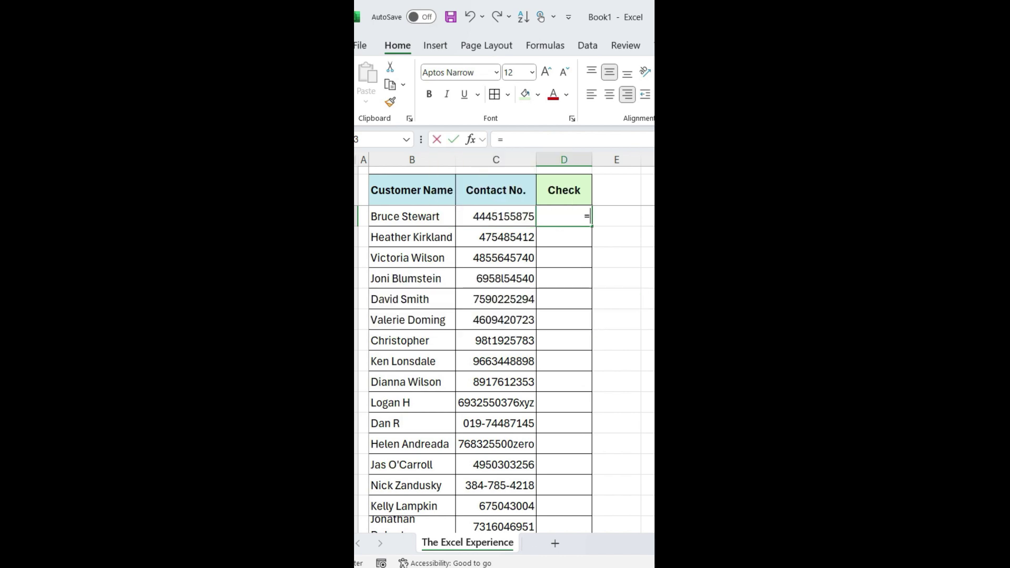
{"action": "type", "text": "=AND("}
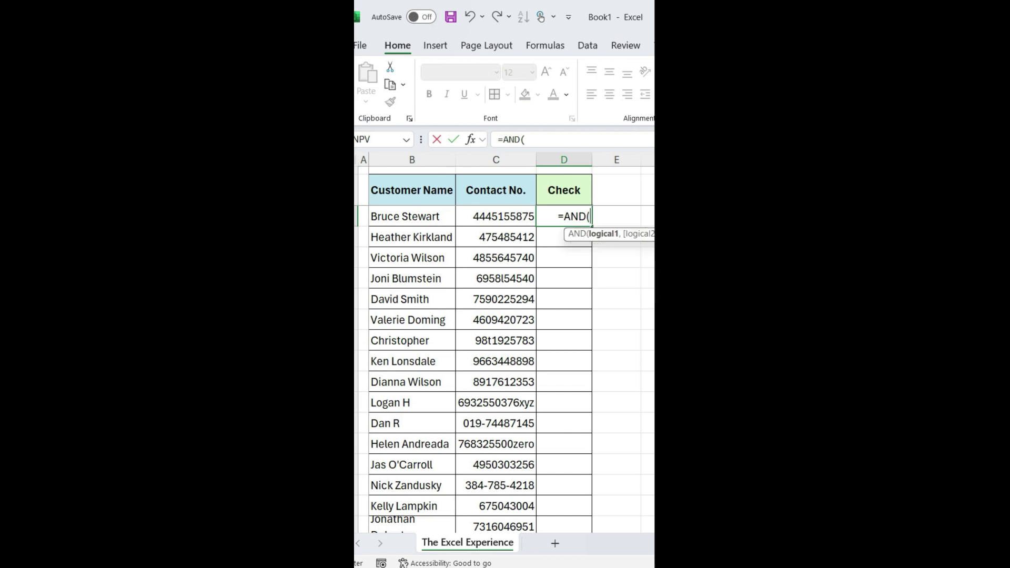
{"action": "type", "text": "LEN(C3)=10"}
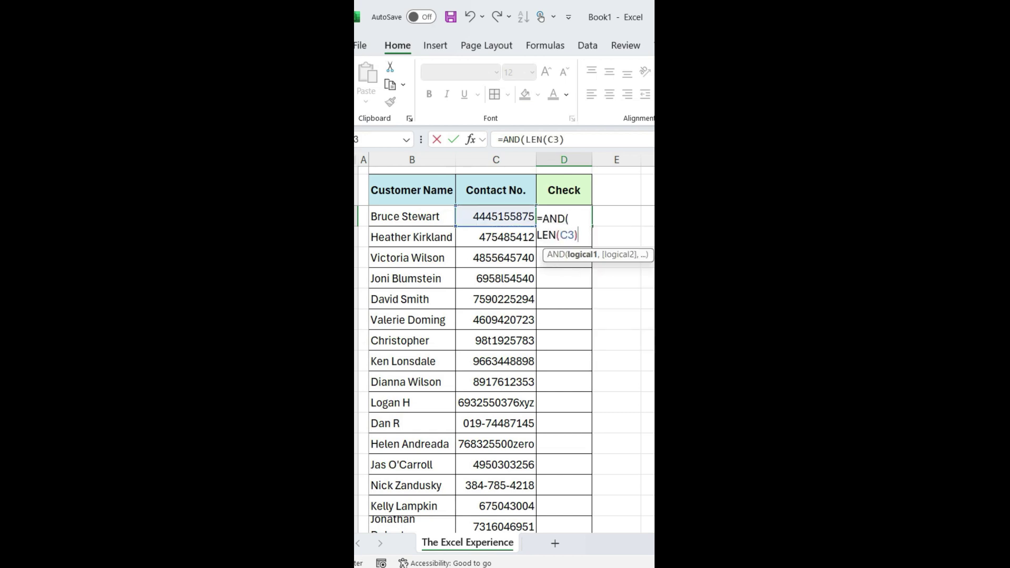
{"action": "type", "text": ",ISNU"}
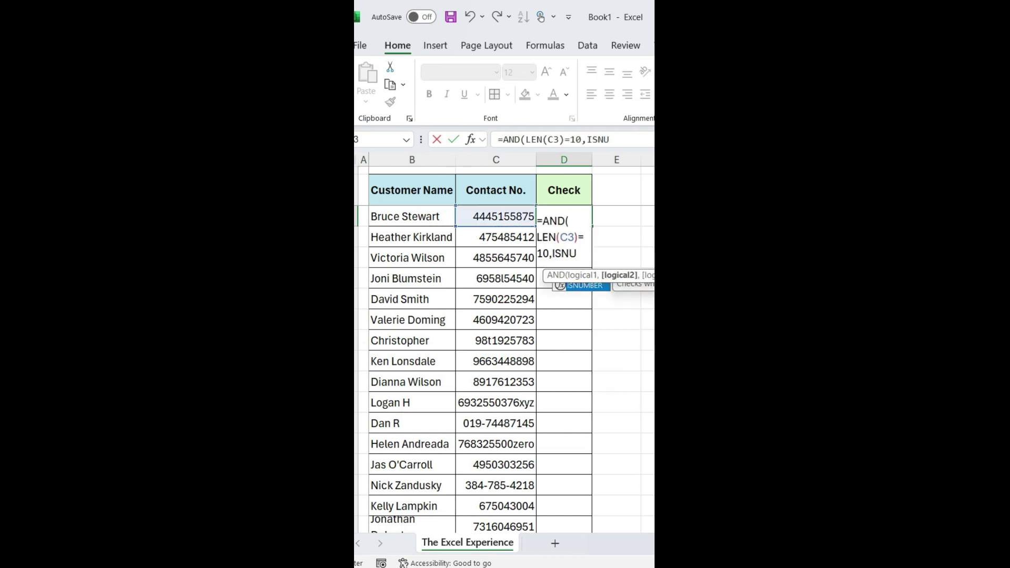
{"action": "type", "text": "MBER(C3))"}
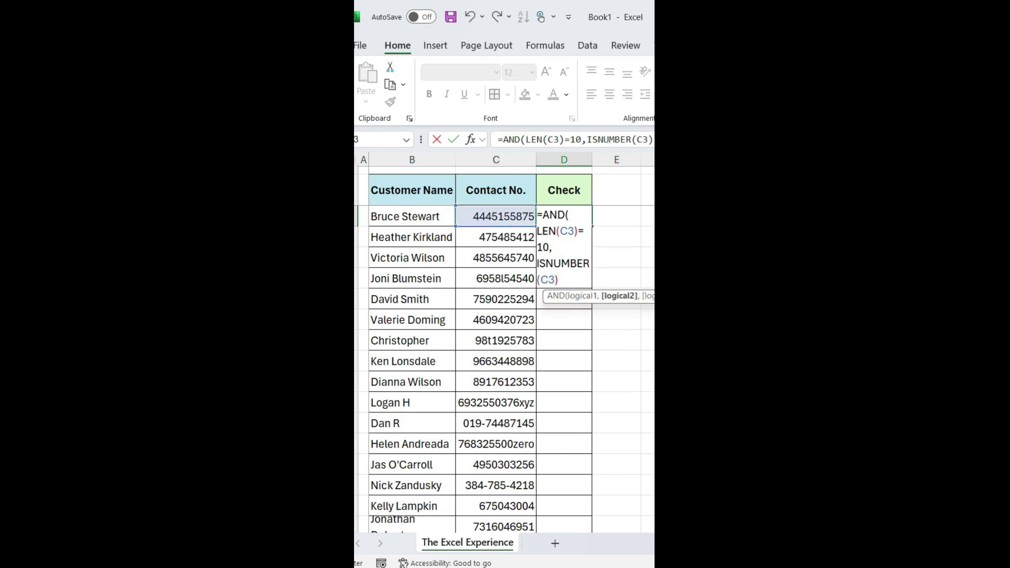
{"action": "key", "text": "Return"}
- Copy the D3 check formula down the whole Check column
{"action": "left_click", "coordinate": [573, 216]}
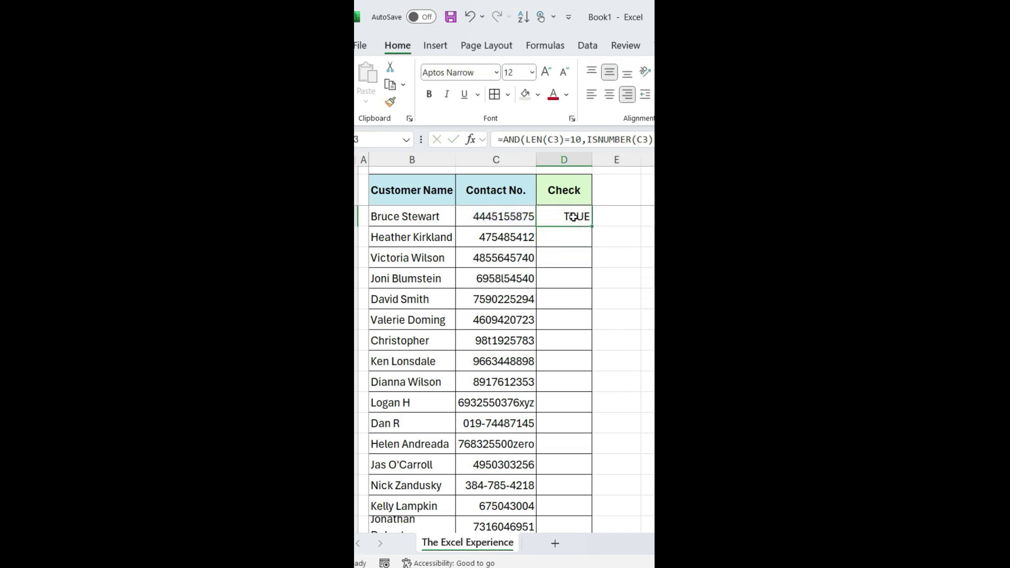
{"action": "double_click", "coordinate": [593, 227]}
{"action": "left_click", "coordinate": [621, 244]}
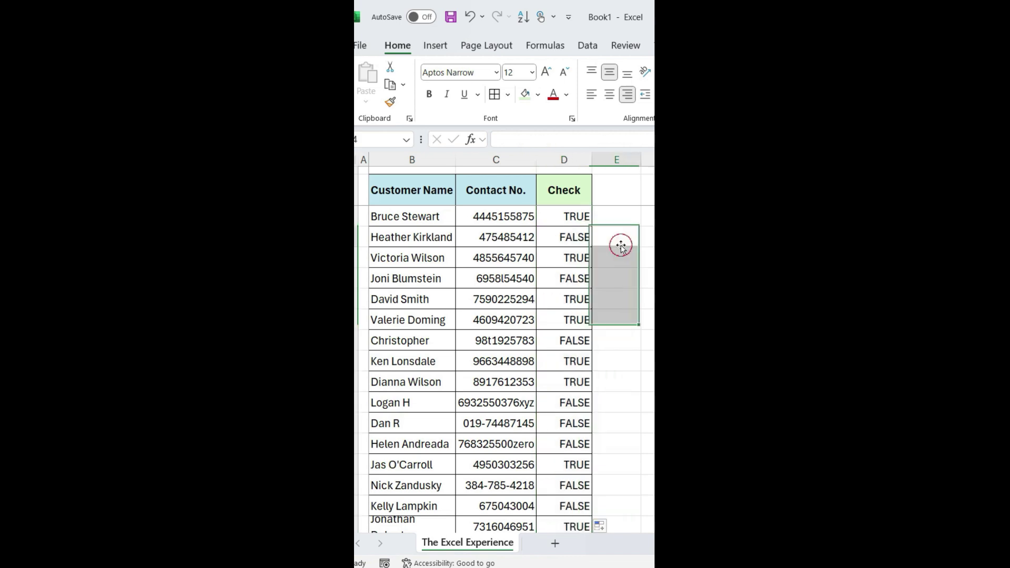
- Inspect failing contact numbers in column C, including a short one and one containing a letter l
{"action": "left_click", "coordinate": [511, 221]}
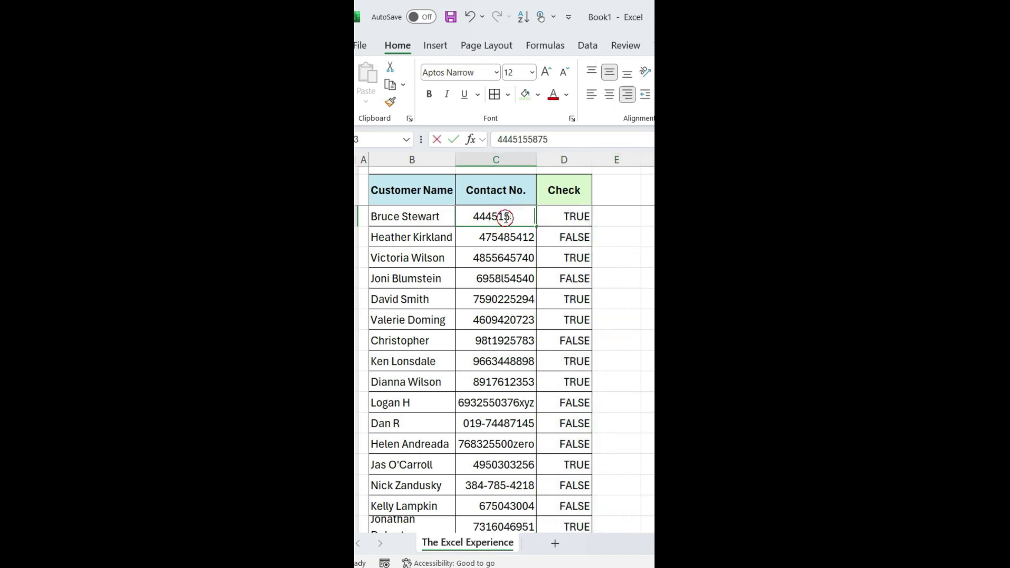
{"action": "double_click", "coordinate": [506, 218]}
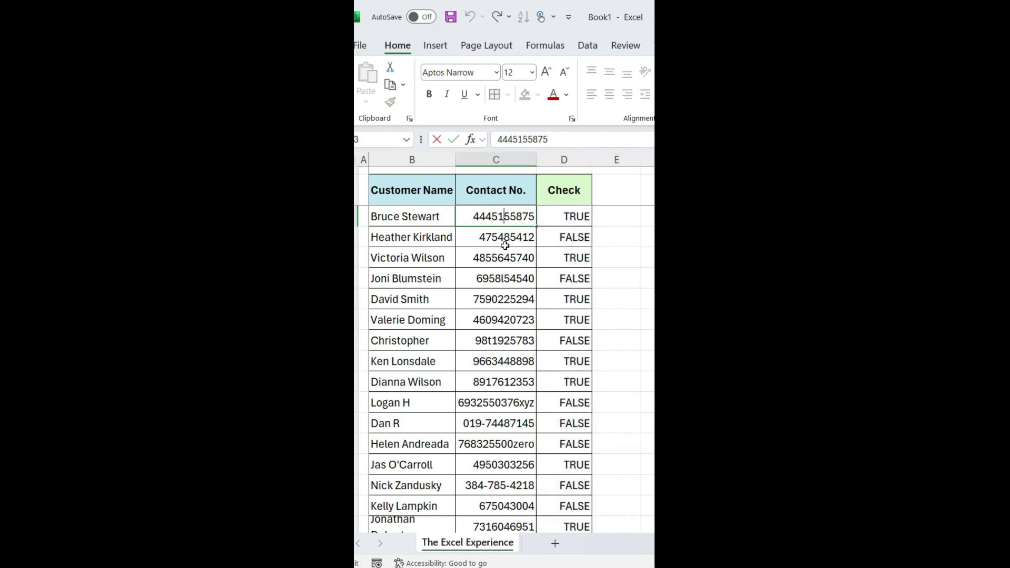
{"action": "left_click", "coordinate": [504, 243]}
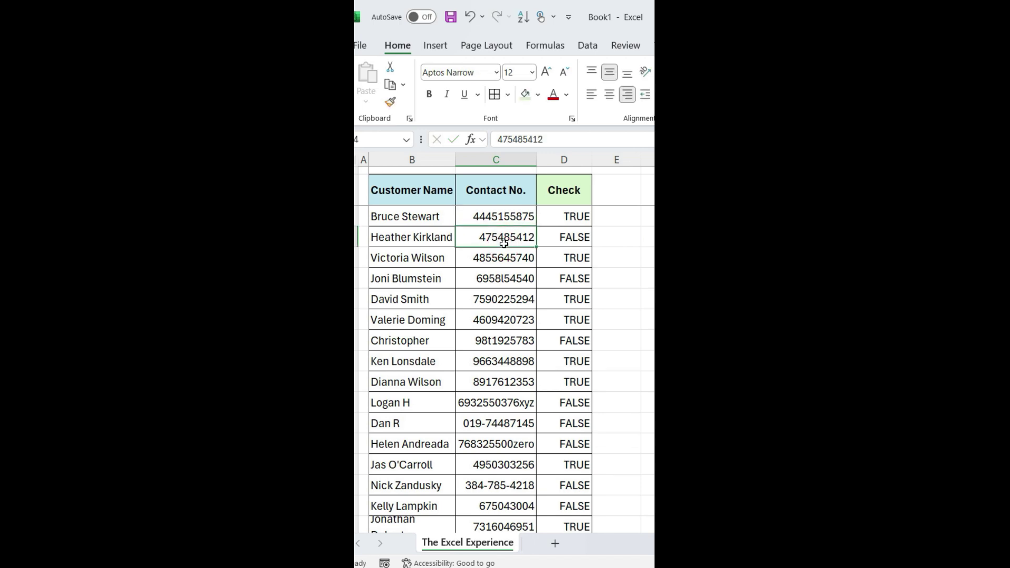
{"action": "double_click", "coordinate": [502, 238]}
{"action": "left_click", "coordinate": [500, 262]}
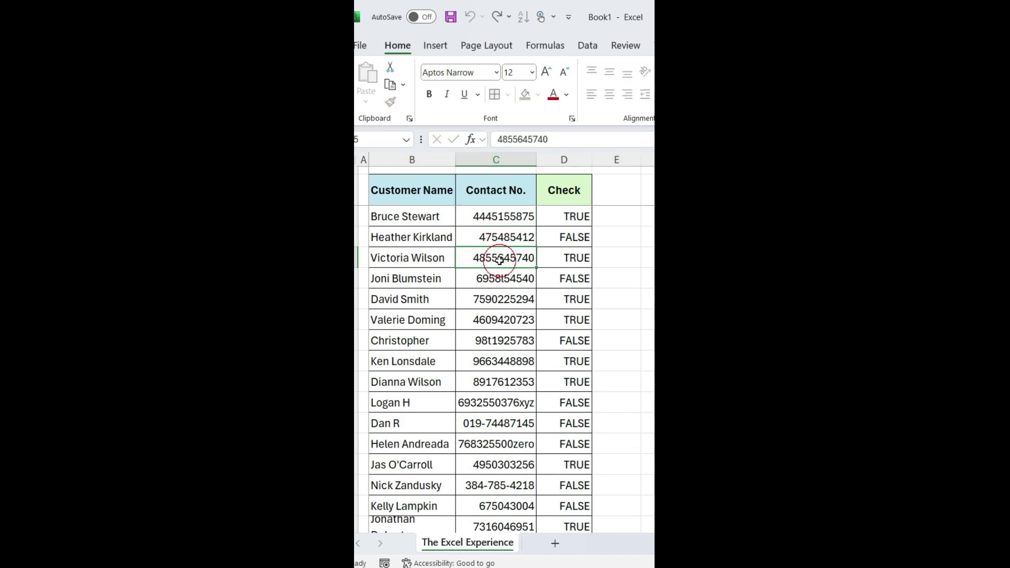
{"action": "double_click", "coordinate": [505, 279]}
{"action": "left_click_drag", "start_coordinate": [480, 279], "coordinate": [483, 279]}
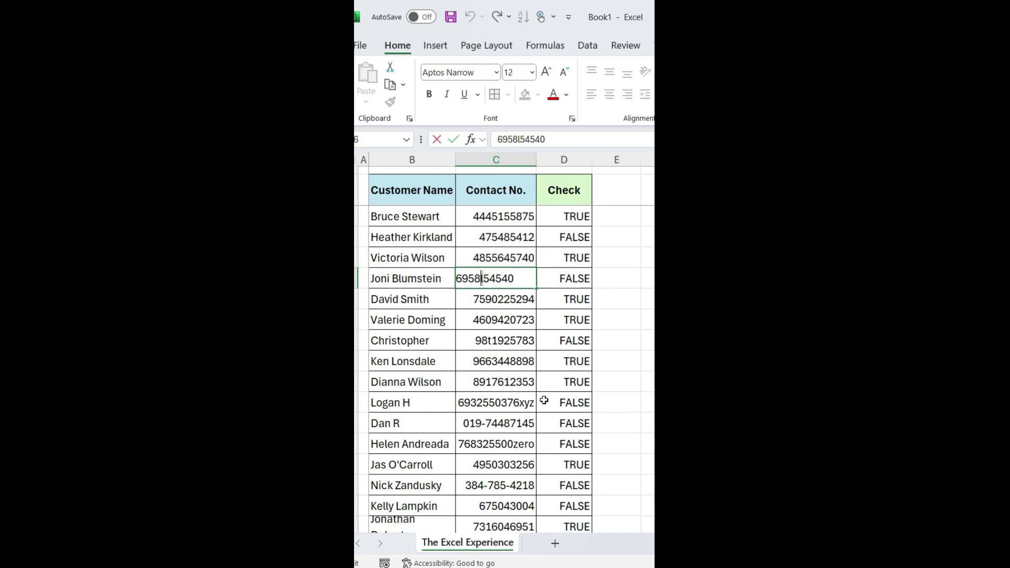
{"action": "key", "text": "Escape"}
{"action": "scroll", "coordinate": [544, 401], "scroll_direction": "down", "scroll_amount": 3}
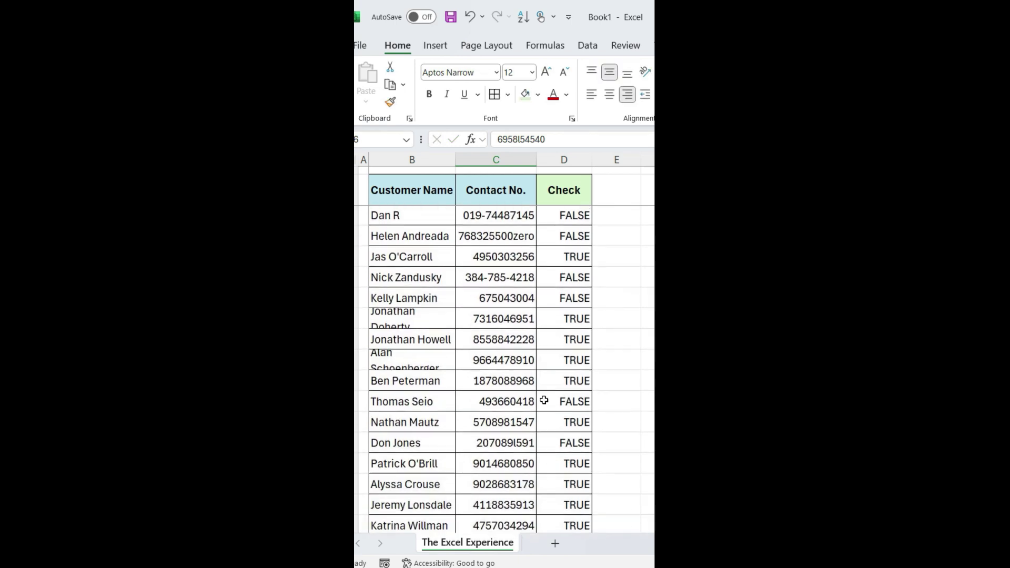
{"action": "scroll", "coordinate": [544, 401], "scroll_direction": "up", "scroll_amount": 2}
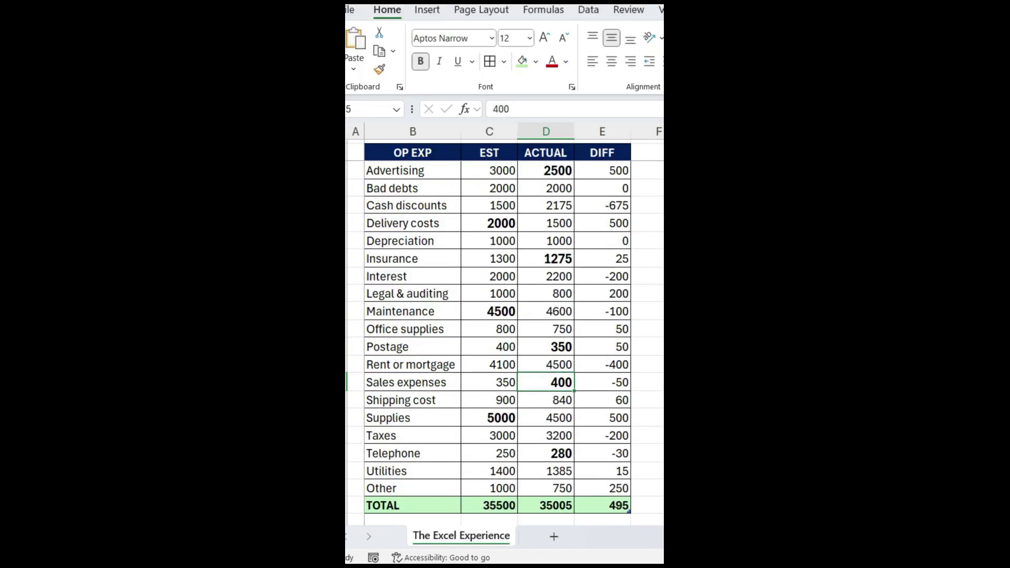
{"action": "left_click", "coordinate": [557, 170]}
{"action": "left_click", "coordinate": [477, 226], "text": "ctrl"}
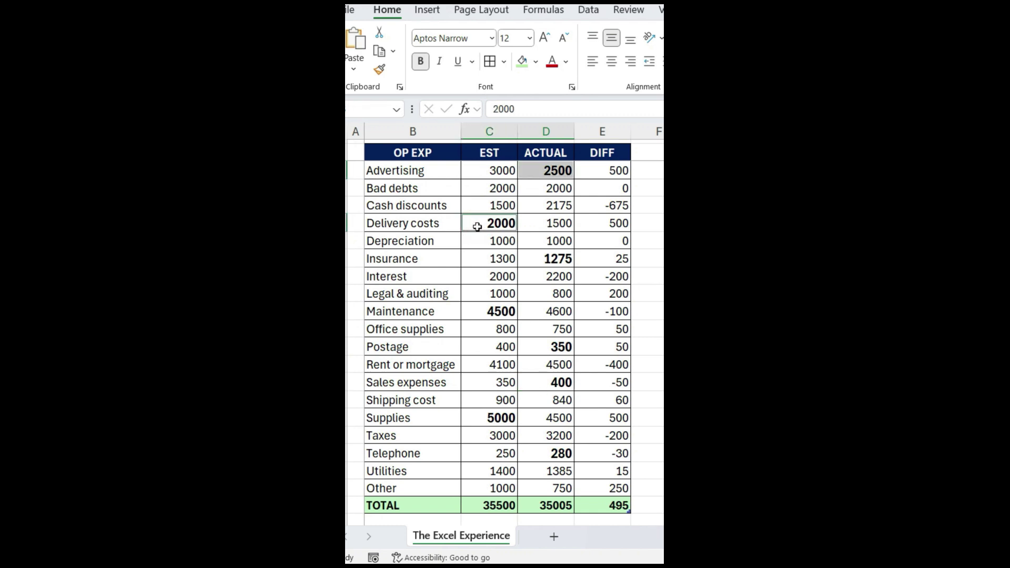
{"action": "left_click", "coordinate": [541, 258], "text": "ctrl"}
{"action": "left_click", "coordinate": [503, 311], "text": "ctrl"}
{"action": "left_click", "coordinate": [548, 349], "text": "ctrl"}
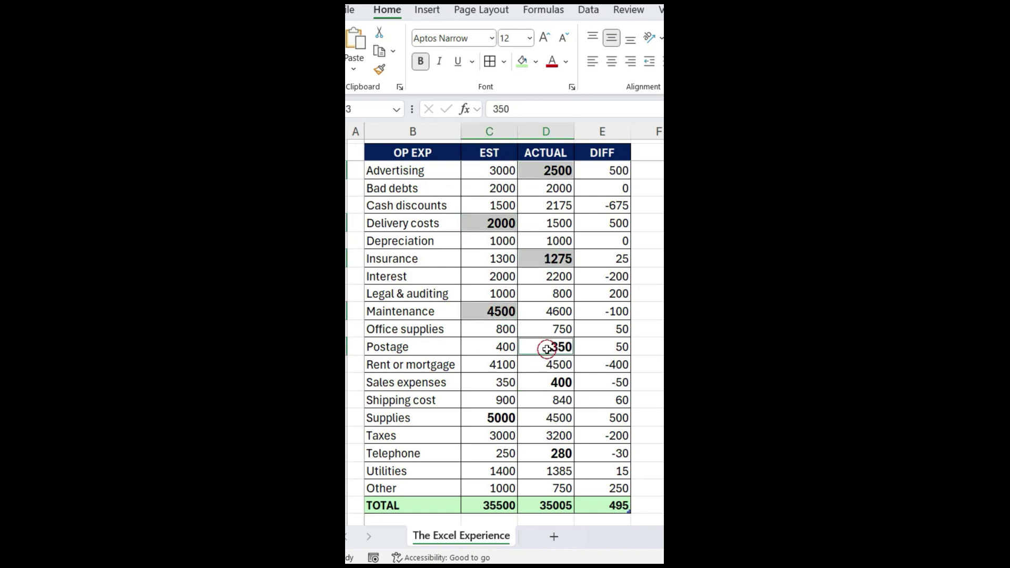
{"action": "left_click", "coordinate": [548, 387], "text": "ctrl"}
{"action": "left_click", "coordinate": [486, 421], "text": "ctrl"}
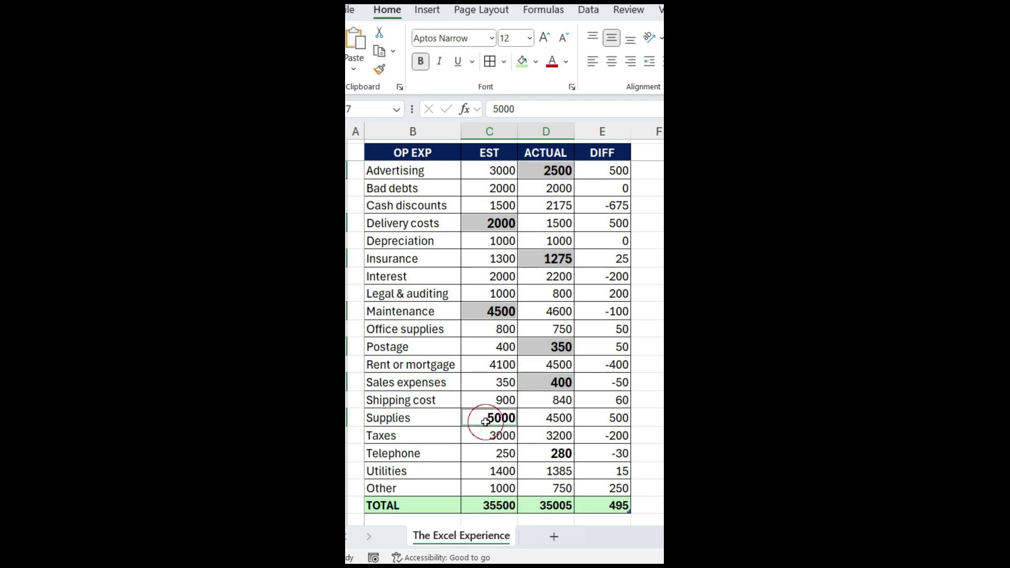
{"action": "left_click", "coordinate": [541, 456], "text": "ctrl"}
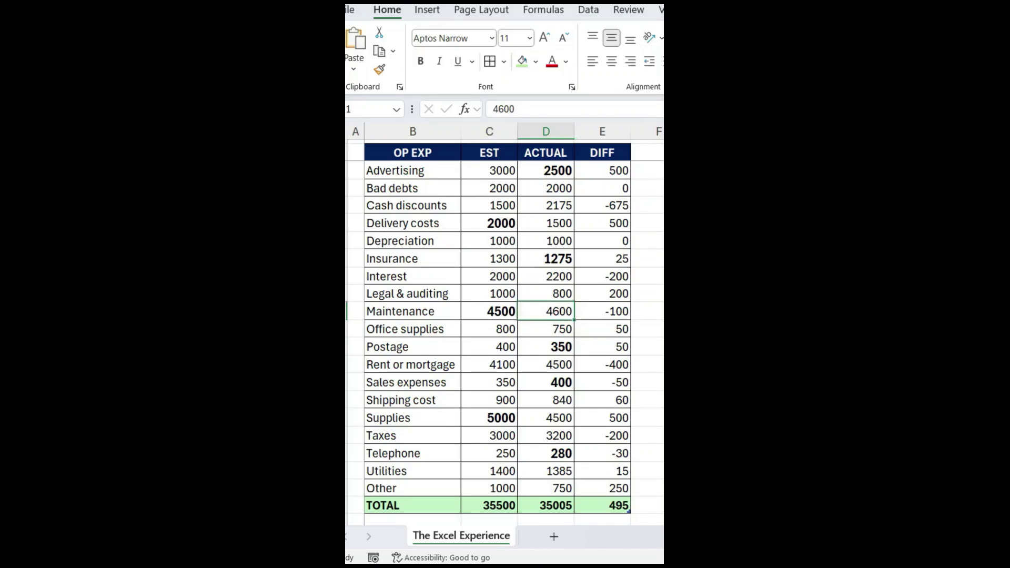
{"action": "key", "text": "ctrl+a"}
- In Replace, set the find format from the bold 1275 cell and the replacement to yellow fill
{"action": "key", "text": "ctrl+h"}
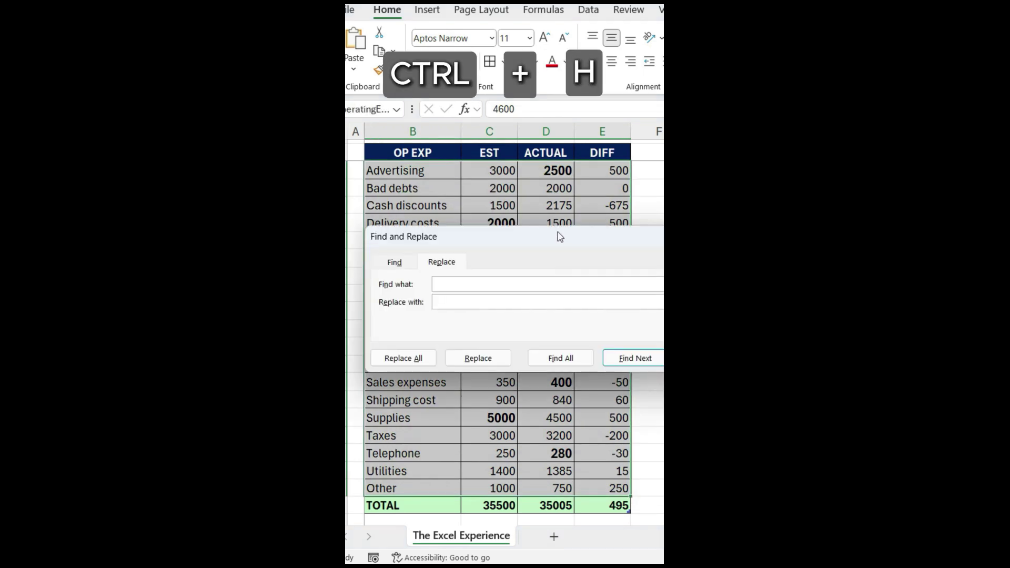
{"action": "left_click_drag", "start_coordinate": [559, 237], "coordinate": [432, 201]}
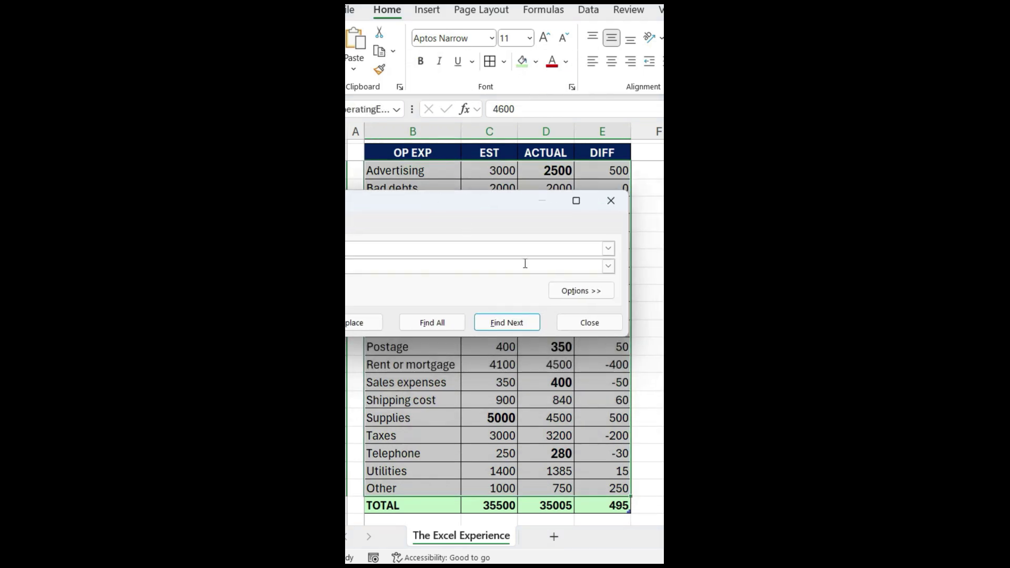
{"action": "left_click", "coordinate": [581, 290]}
{"action": "left_click", "coordinate": [611, 249]}
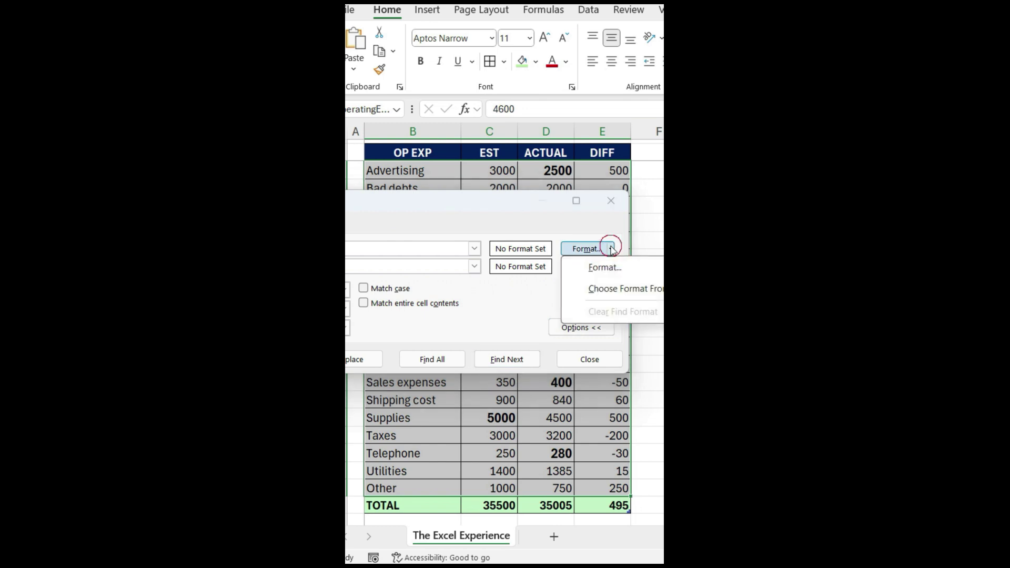
{"action": "left_click", "coordinate": [612, 289]}
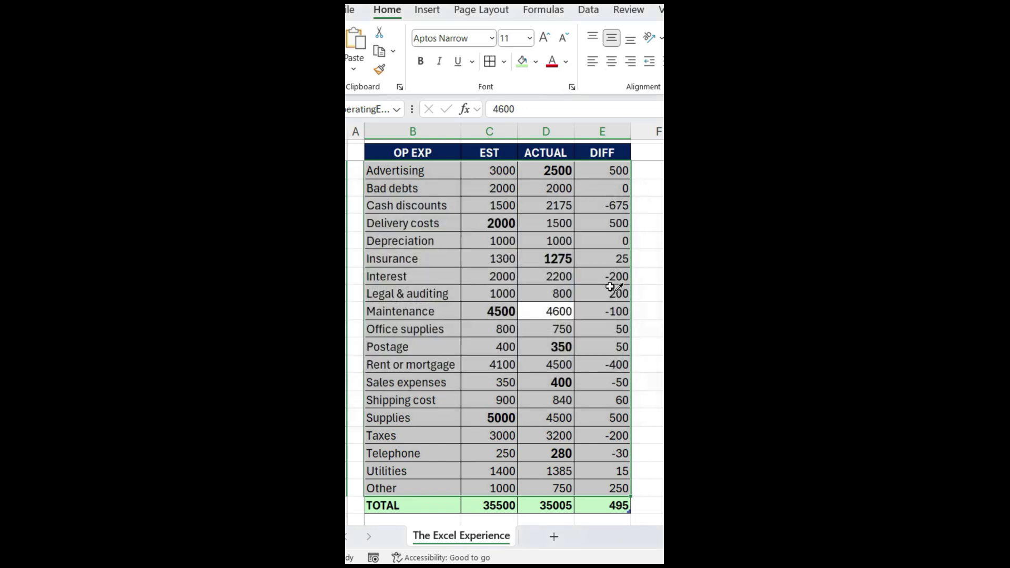
{"action": "left_click", "coordinate": [548, 257]}
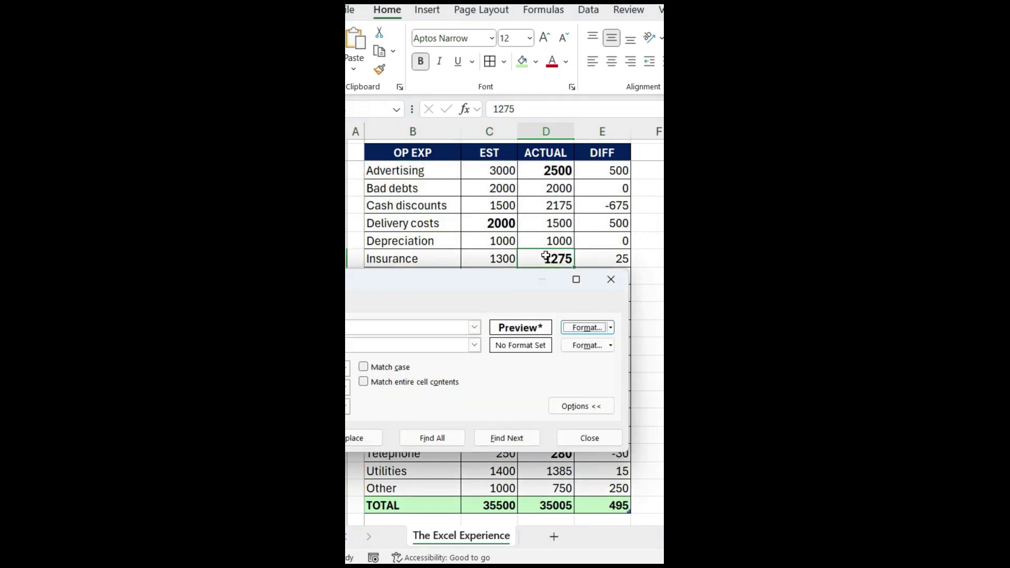
{"action": "left_click", "coordinate": [610, 345]}
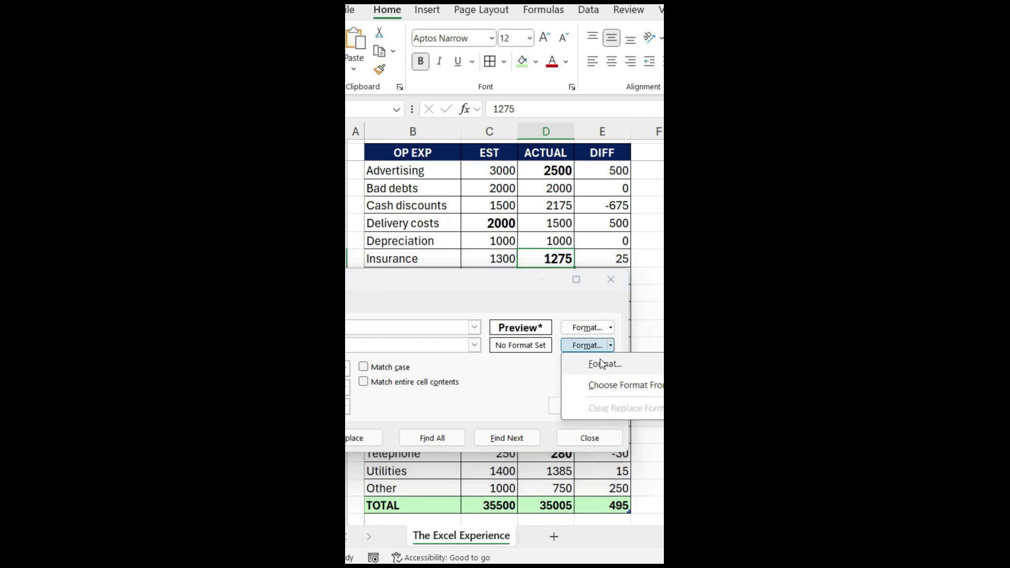
{"action": "left_click", "coordinate": [601, 364]}
{"action": "left_click", "coordinate": [620, 191]}
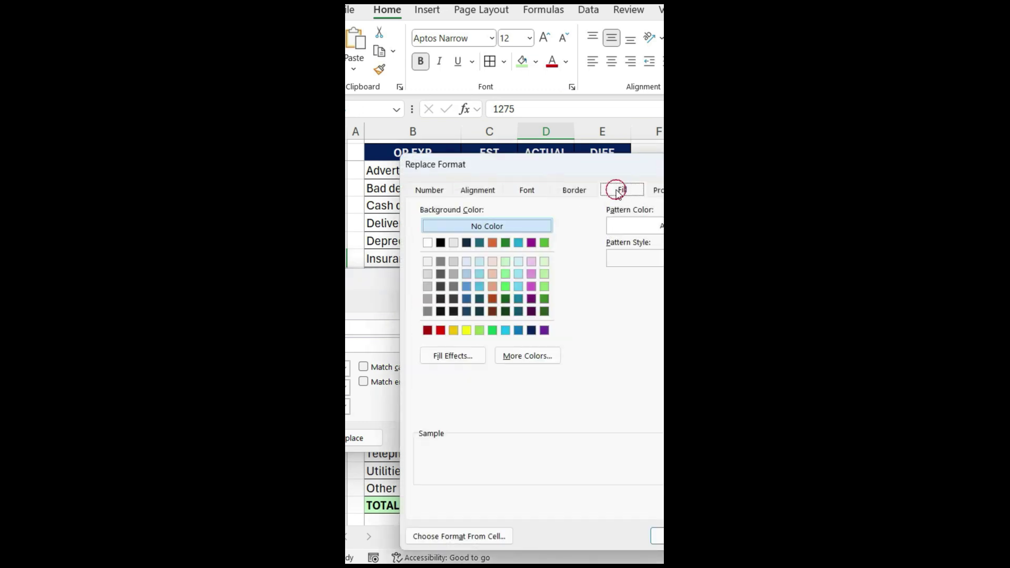
{"action": "left_click", "coordinate": [466, 330]}
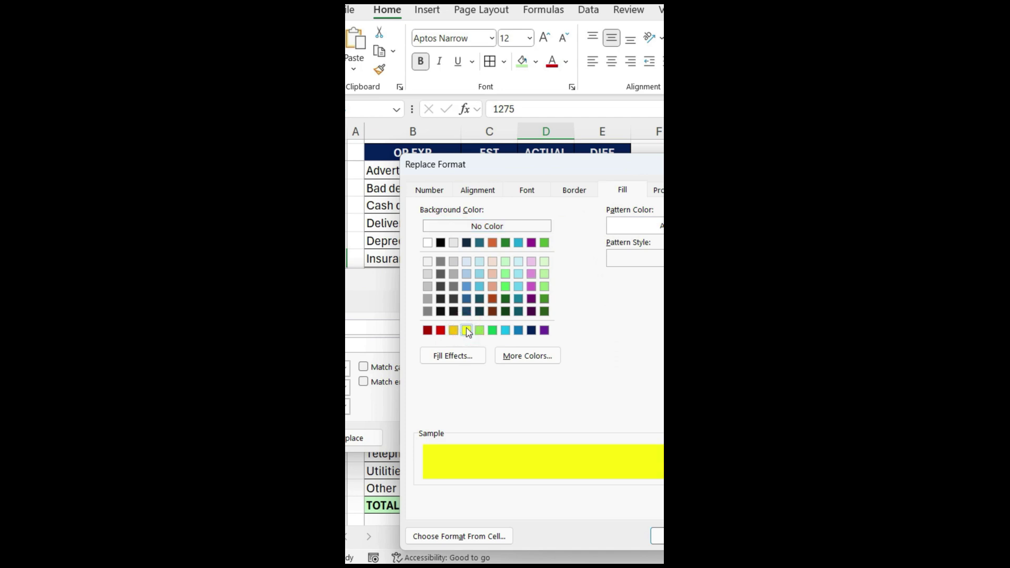
{"action": "left_click", "coordinate": [659, 536]}
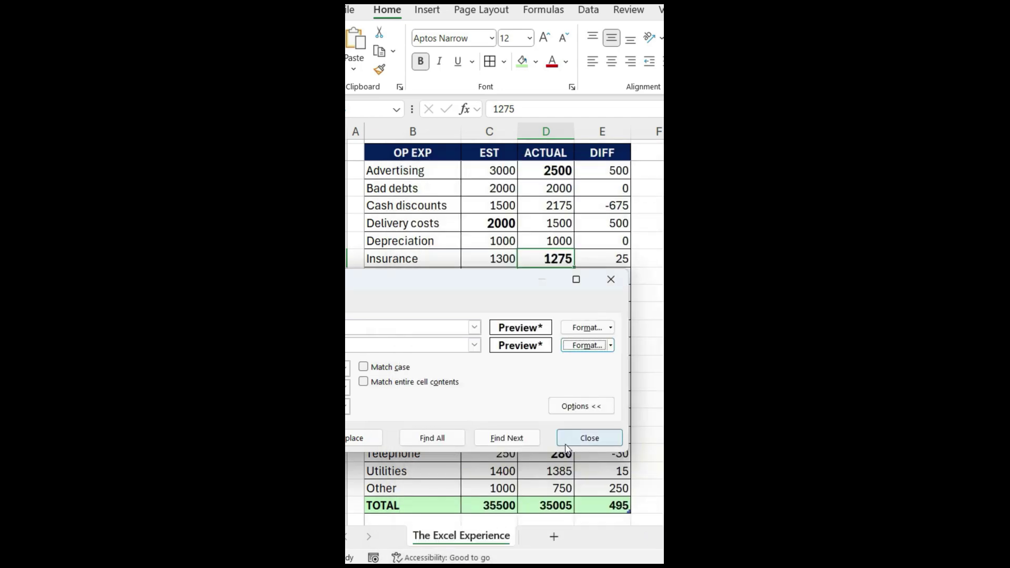
- Replace all bold cells in the OP EXP table with the yellow-filled format
{"action": "left_click_drag", "start_coordinate": [475, 280], "coordinate": [696, 281]}
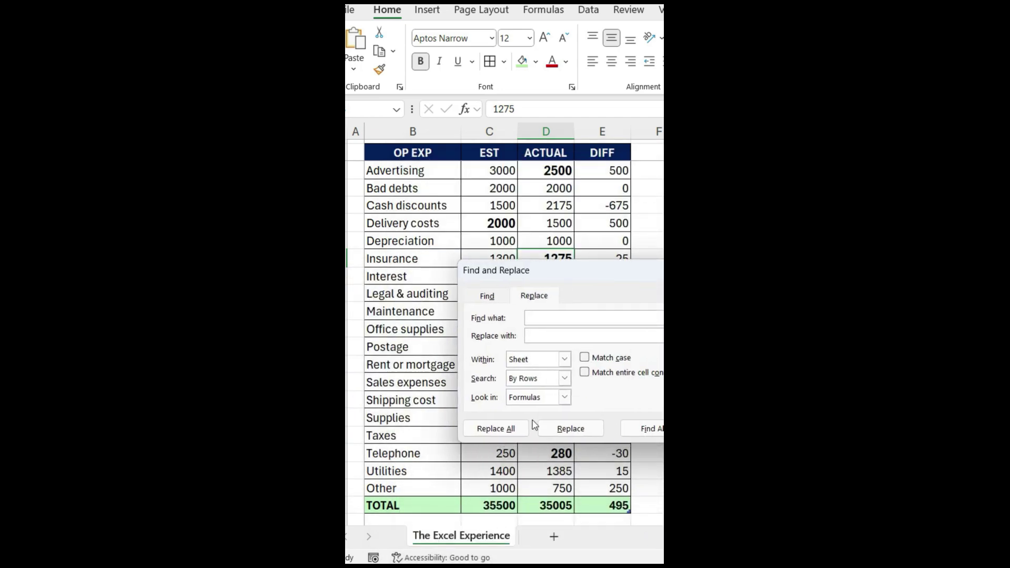
{"action": "left_click", "coordinate": [497, 439]}
{"action": "key", "text": "Return"}
{"action": "key", "text": "Escape"}
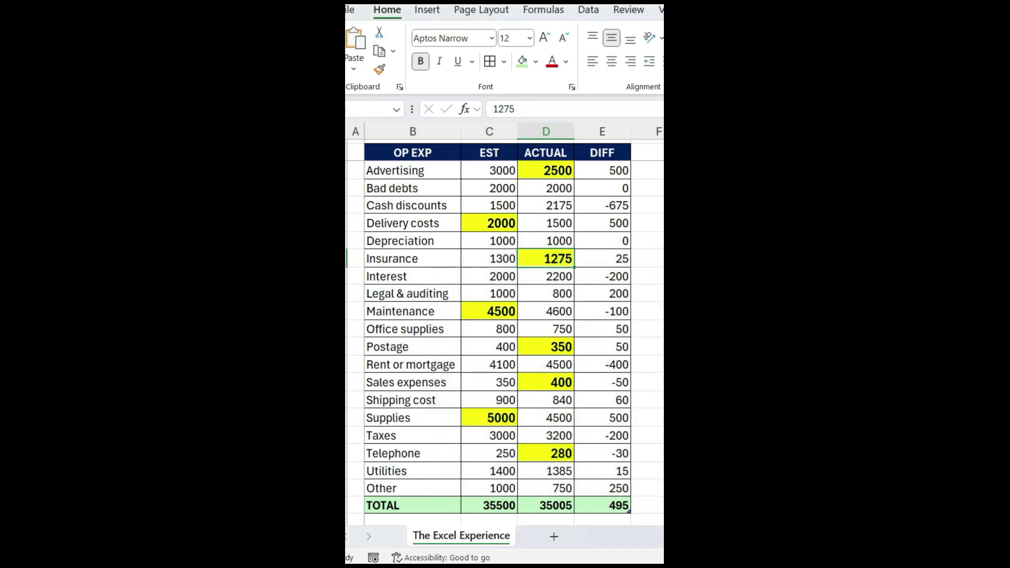
{"action": "left_click", "coordinate": [662, 435]}
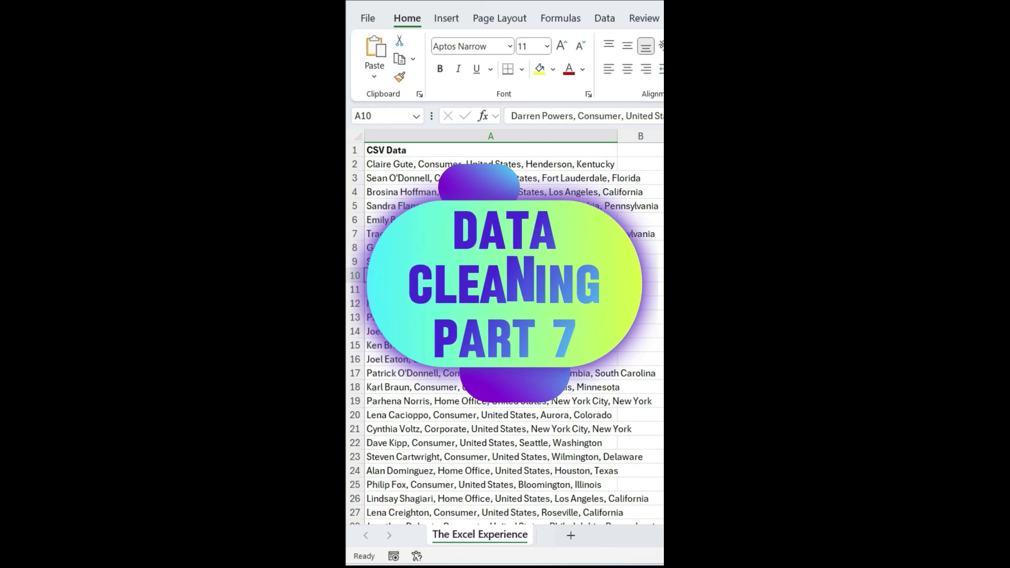
- Review the CSV Data sheet and select all of column A
{"action": "scroll", "coordinate": [506, 334], "scroll_direction": "down", "scroll_amount": 8}
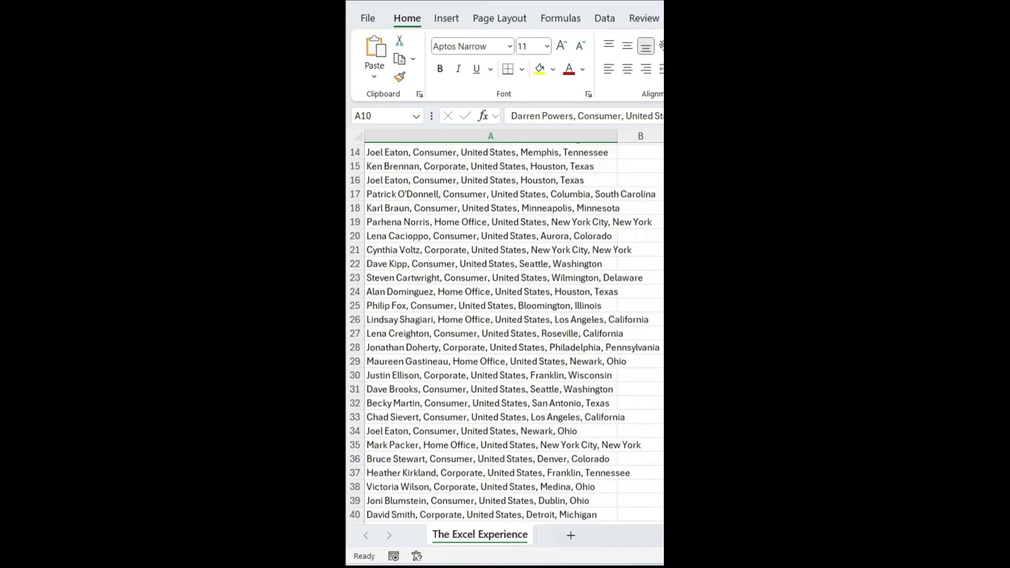
{"action": "scroll", "coordinate": [506, 335], "scroll_direction": "down", "scroll_amount": 20}
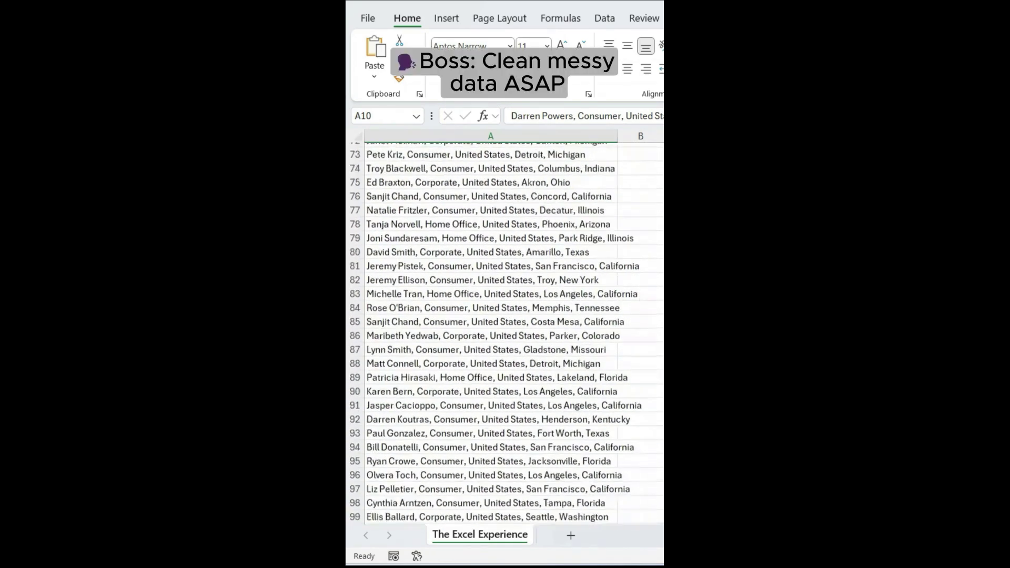
{"action": "scroll", "coordinate": [506, 334], "scroll_direction": "down", "scroll_amount": 2}
{"action": "key", "text": "ctrl+Home"}
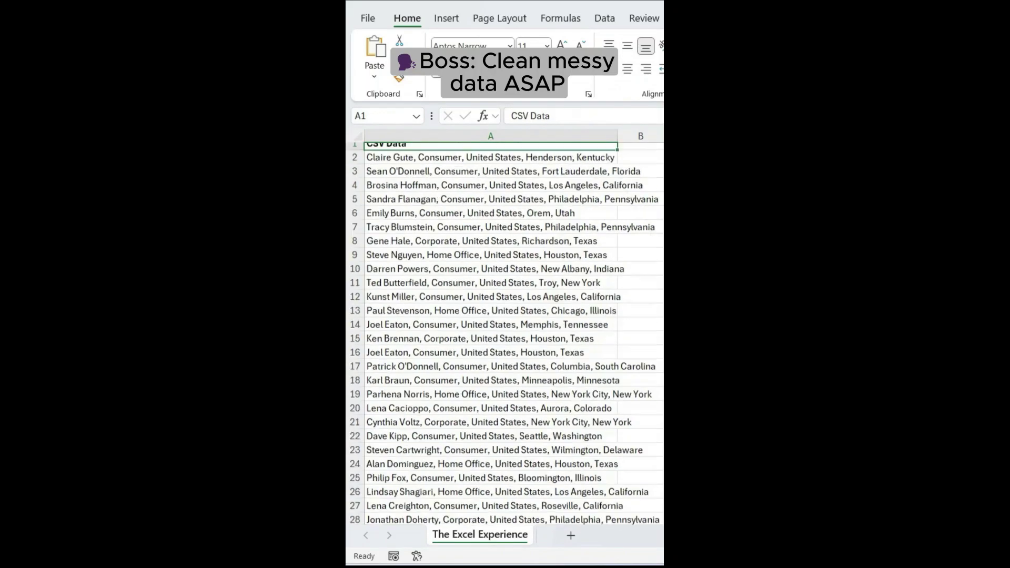
{"action": "left_click", "coordinate": [661, 415]}
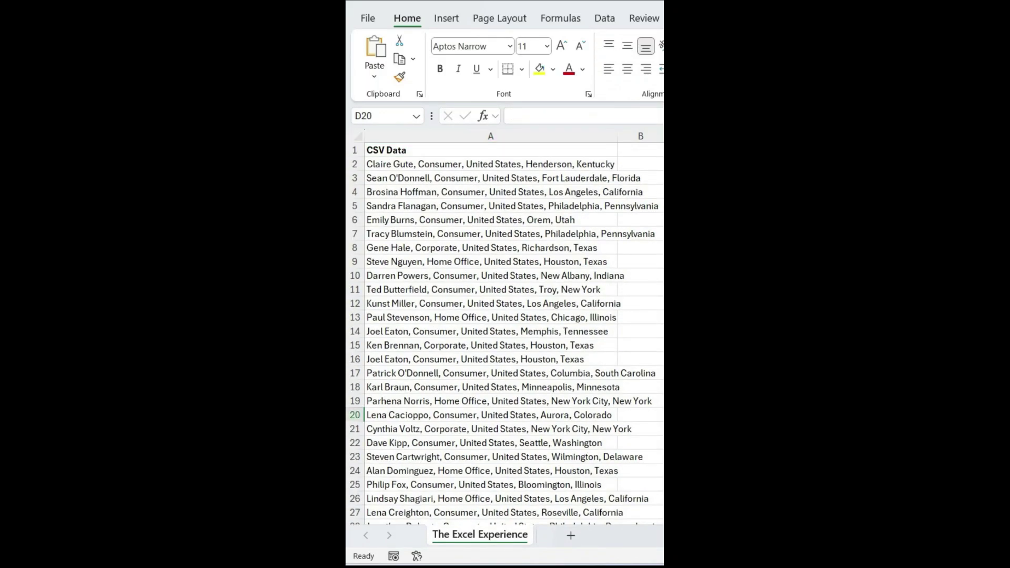
{"action": "left_click", "coordinate": [525, 136]}
- Split column A into columns on the comma delimiter, not tab, and autofit the widths
{"action": "left_click", "coordinate": [599, 21]}
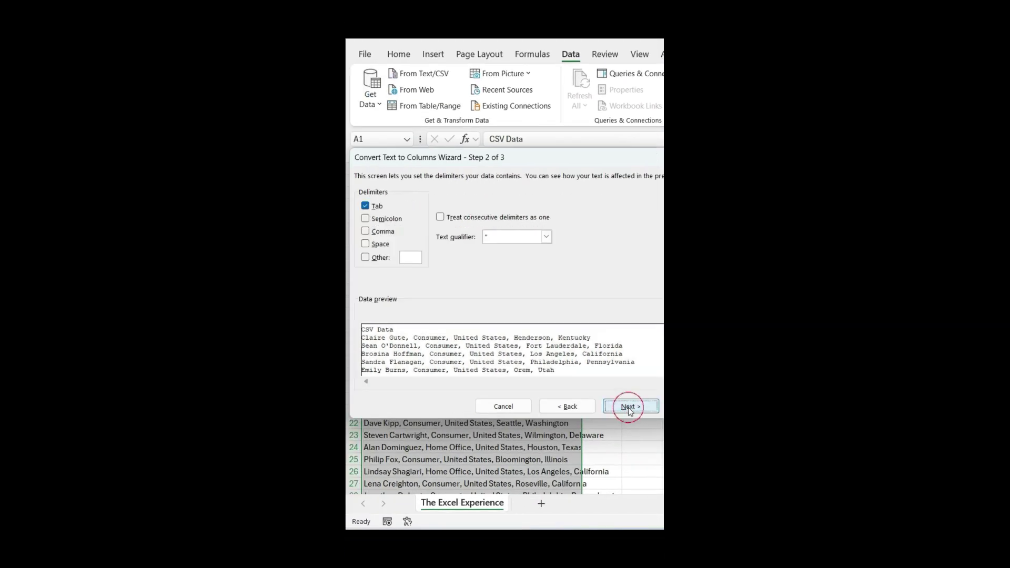
{"action": "left_click", "coordinate": [365, 207]}
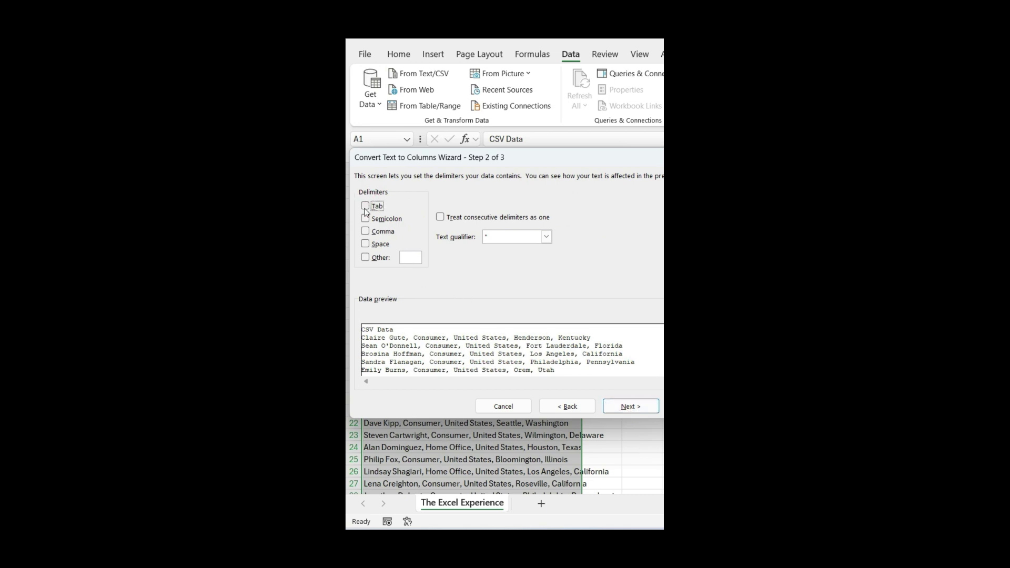
{"action": "left_click", "coordinate": [365, 258]}
{"action": "type", "text": ","}
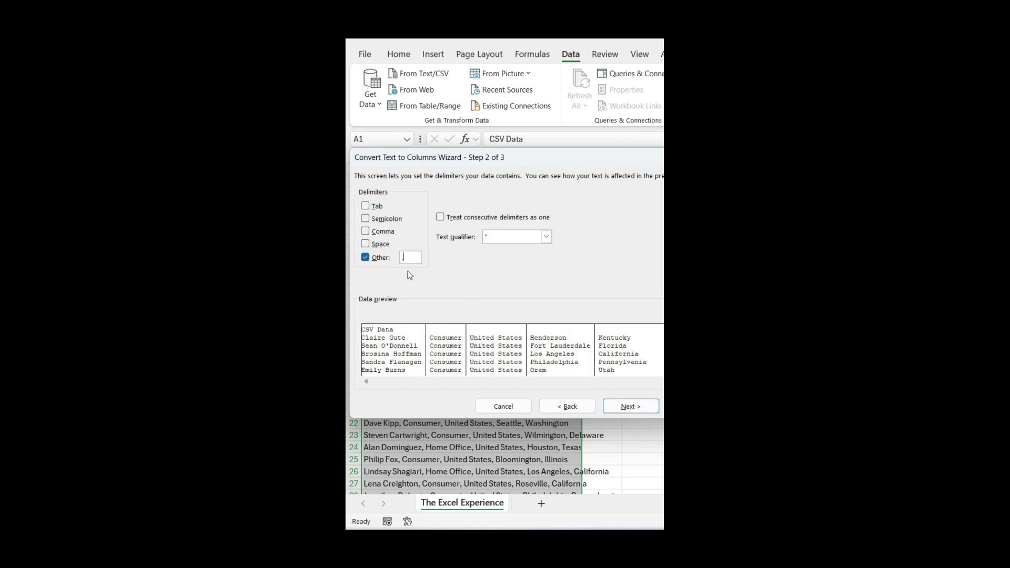
{"action": "left_click", "coordinate": [633, 406]}
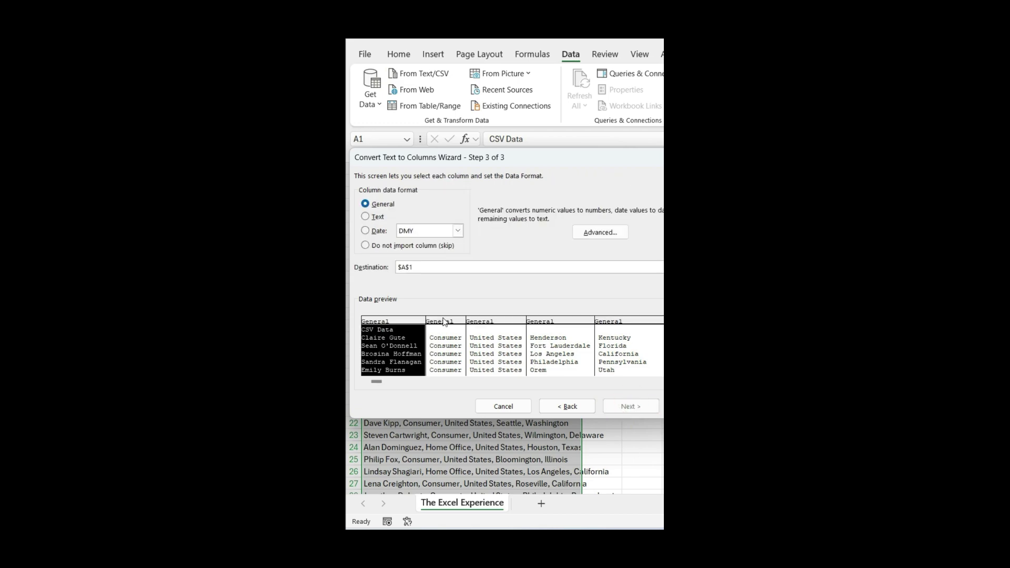
{"action": "key", "text": "Return"}
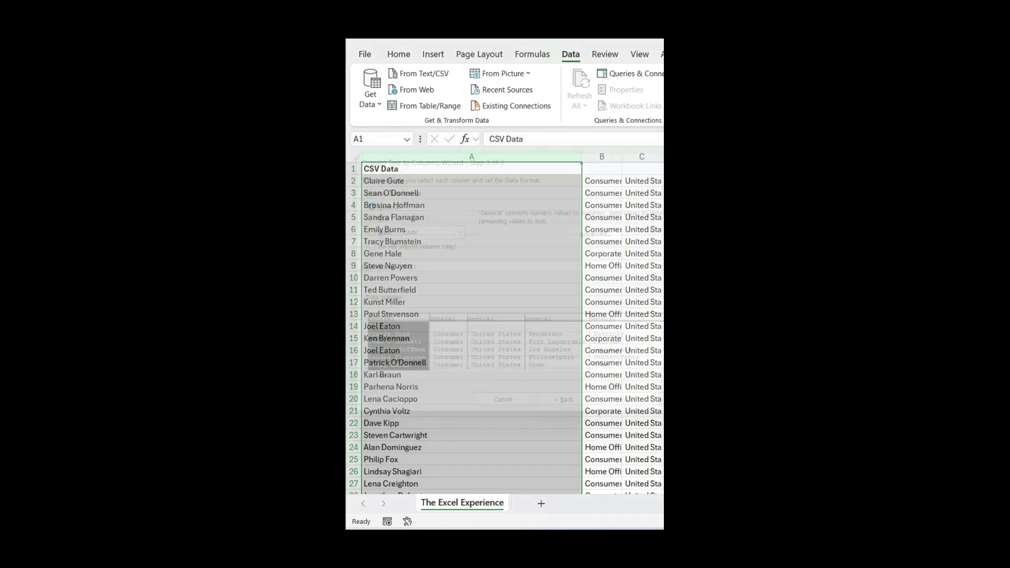
{"action": "double_click", "coordinate": [621, 156]}
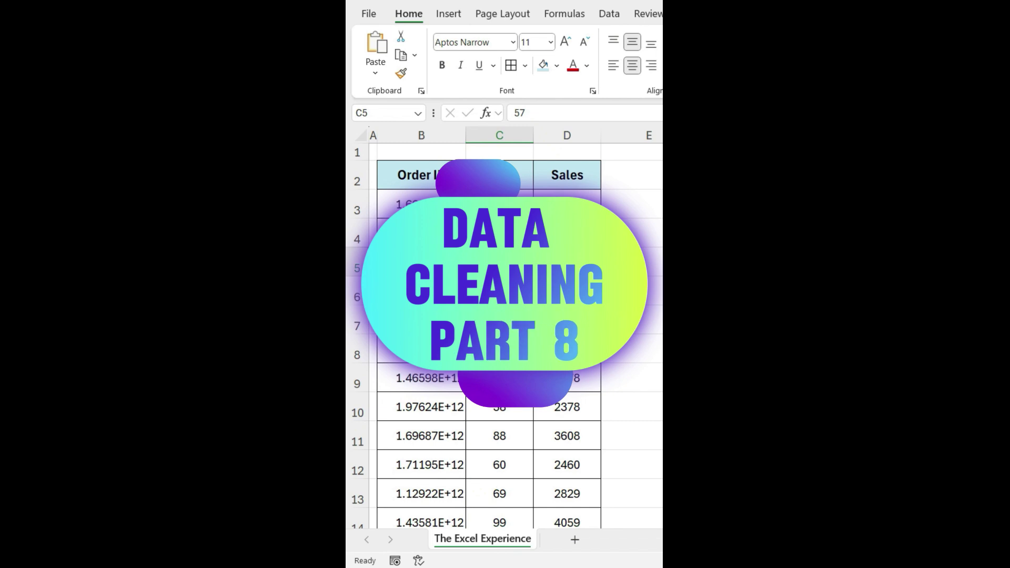
- Format all Order IDs down to row 17 as Number with 0 decimal places
{"action": "scroll", "coordinate": [523, 354], "scroll_direction": "down", "scroll_amount": 1}
{"action": "scroll", "coordinate": [525, 354], "scroll_direction": "up", "scroll_amount": 1}
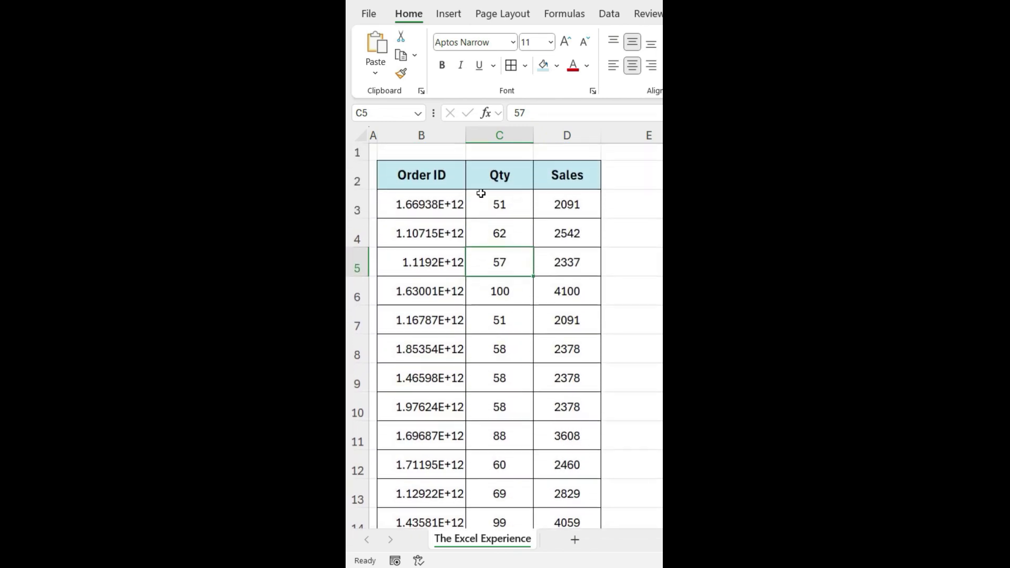
{"action": "mouse_move", "coordinate": [464, 136]}
{"action": "left_mouse_down"}
{"action": "mouse_move", "coordinate": [548, 136]}
{"action": "mouse_move", "coordinate": [466, 152]}
{"action": "left_mouse_up"}
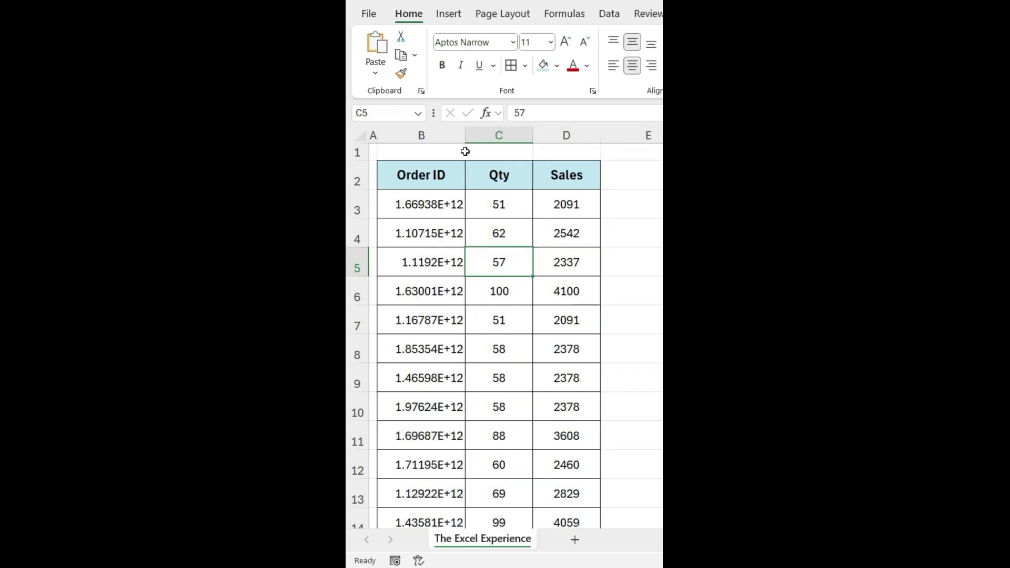
{"action": "left_click", "coordinate": [437, 207]}
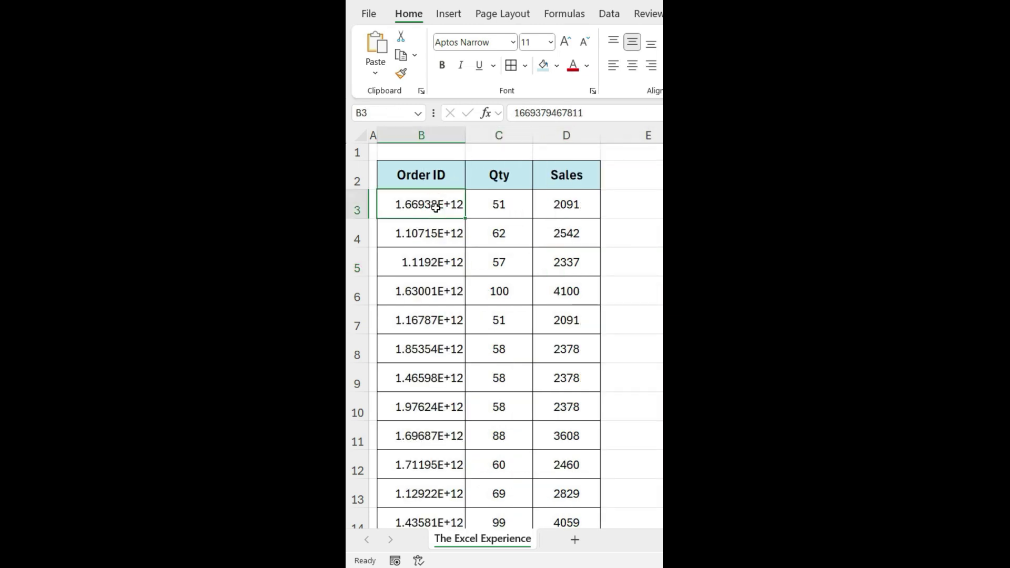
{"action": "key", "text": "ctrl+shift+Down"}
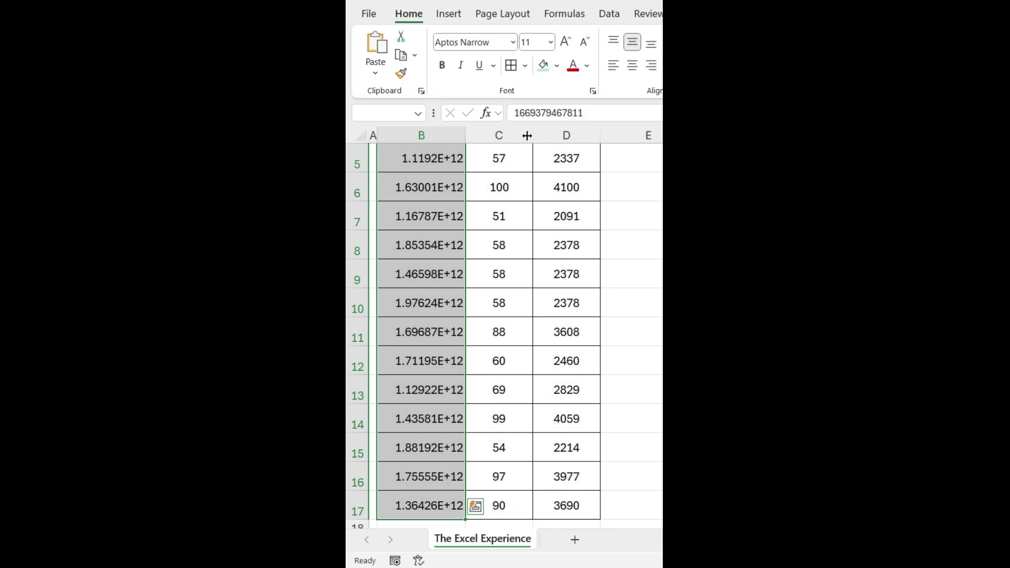
{"action": "scroll", "coordinate": [518, 175], "scroll_direction": "up", "scroll_amount": 2}
{"action": "key", "text": "ctrl+1"}
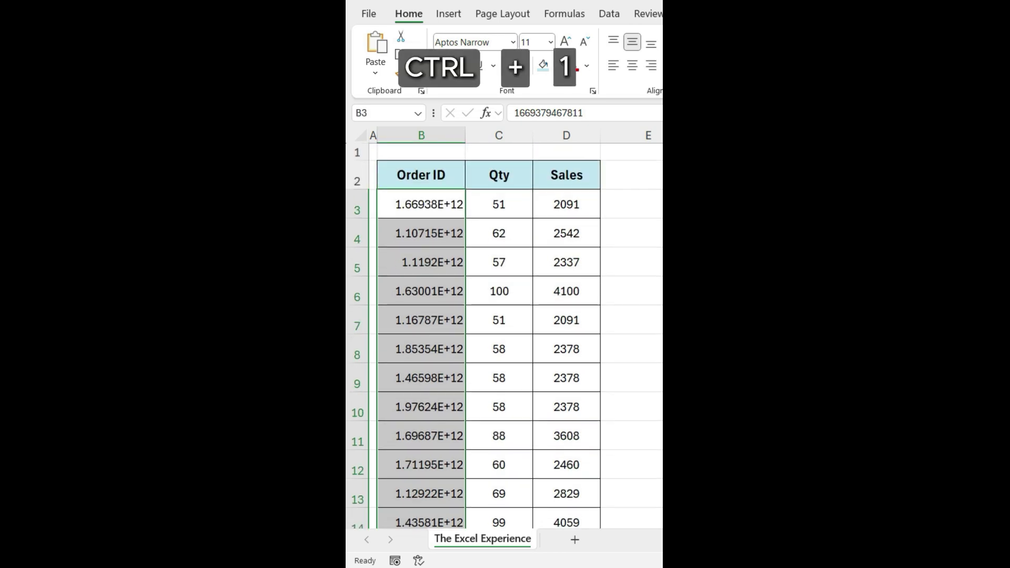
{"action": "left_click", "coordinate": [411, 169]}
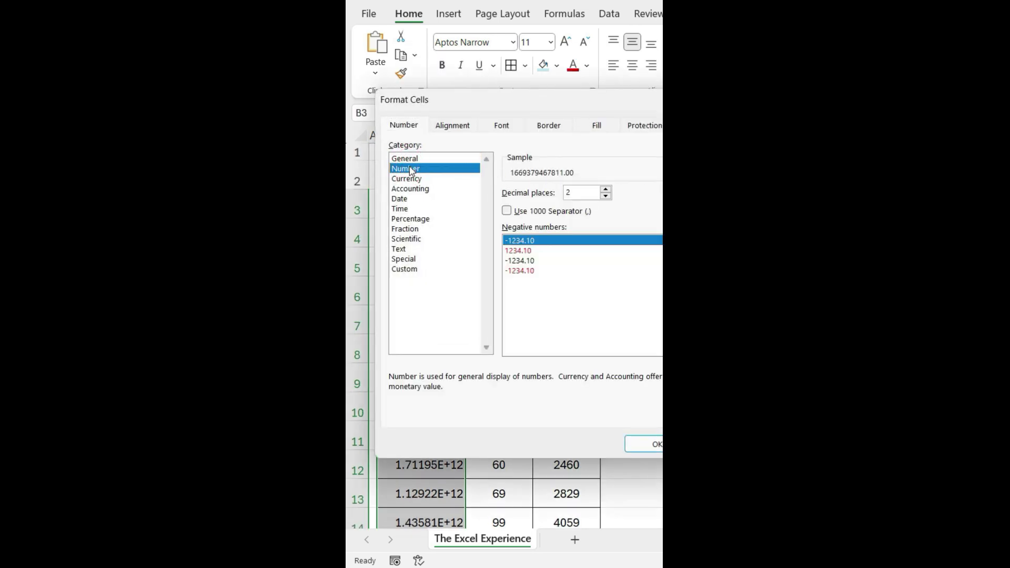
{"action": "left_click", "coordinate": [606, 196]}
{"action": "left_click", "coordinate": [605, 196]}
{"action": "left_click", "coordinate": [648, 445]}
- Widen column B so the full 13-digit Order IDs fit
{"action": "left_click", "coordinate": [769, 441]}
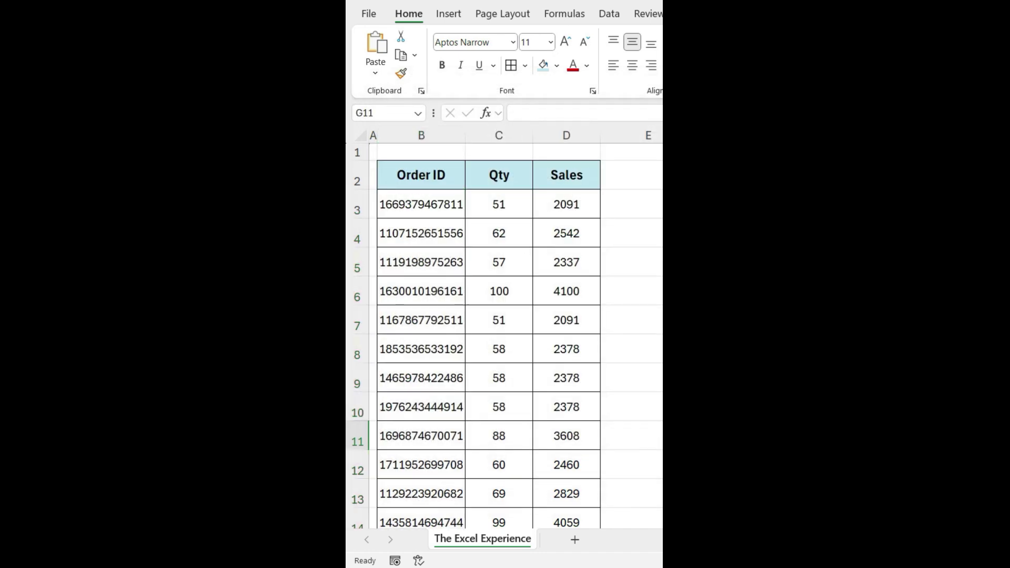
{"action": "left_click_drag", "start_coordinate": [465, 138], "coordinate": [478, 138]}
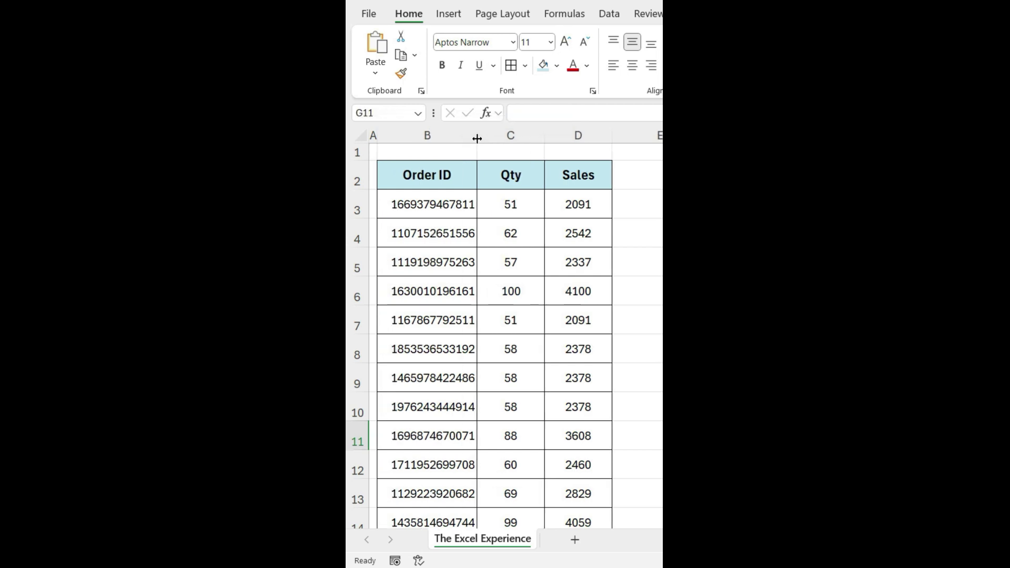
{"action": "scroll", "coordinate": [542, 301], "scroll_direction": "down", "scroll_amount": 4}
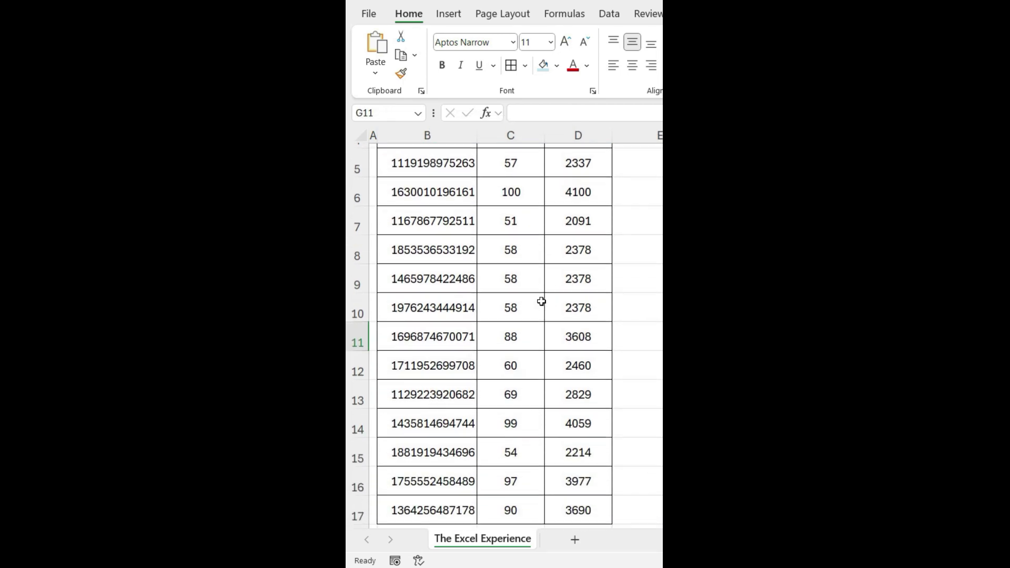
{"action": "scroll", "coordinate": [542, 301], "scroll_direction": "up", "scroll_amount": 3}
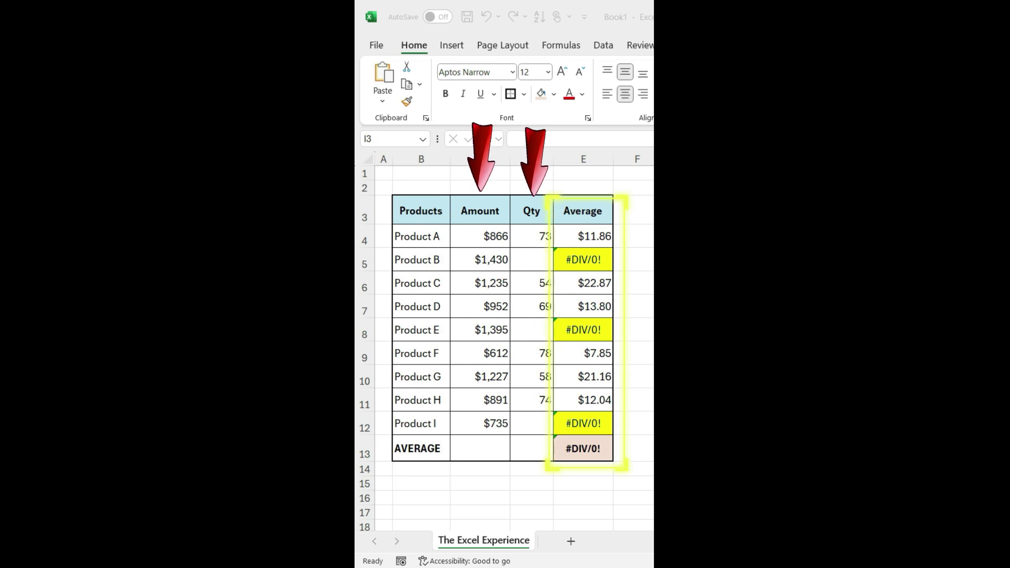
- Check the Average formulas in E5 through E12 and the AVERAGE formula in E13
{"action": "left_click", "coordinate": [584, 260]}
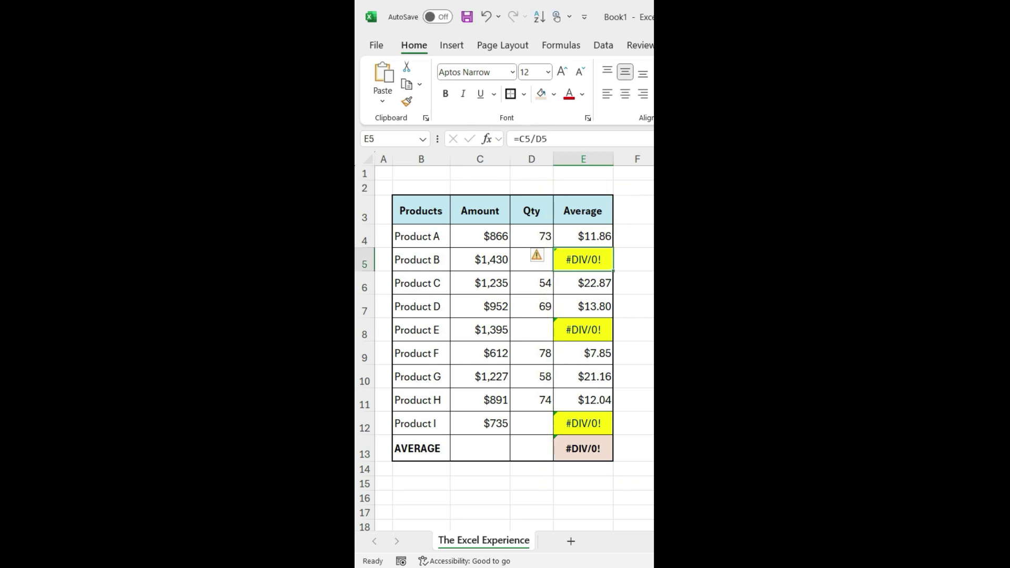
{"action": "key", "text": "F2"}
{"action": "key", "text": "Return"}
{"action": "key", "text": "Down"}
{"action": "key", "text": "Down"}
{"action": "key", "text": "Down"}
{"action": "key", "text": "Down"}
{"action": "key", "text": "Down"}
{"action": "key", "text": "Down"}
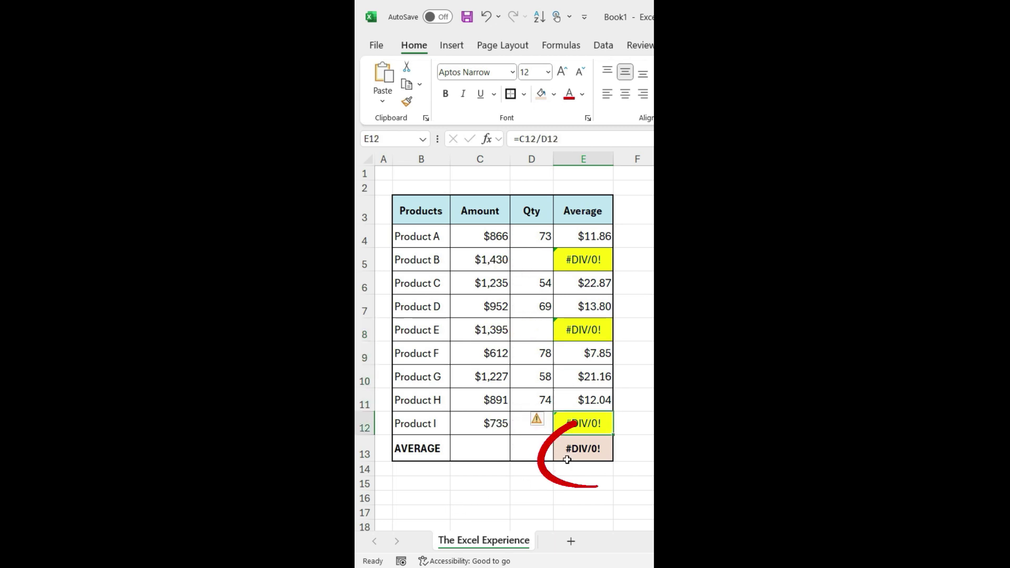
{"action": "double_click", "coordinate": [576, 444]}
{"action": "key", "text": "Return"}
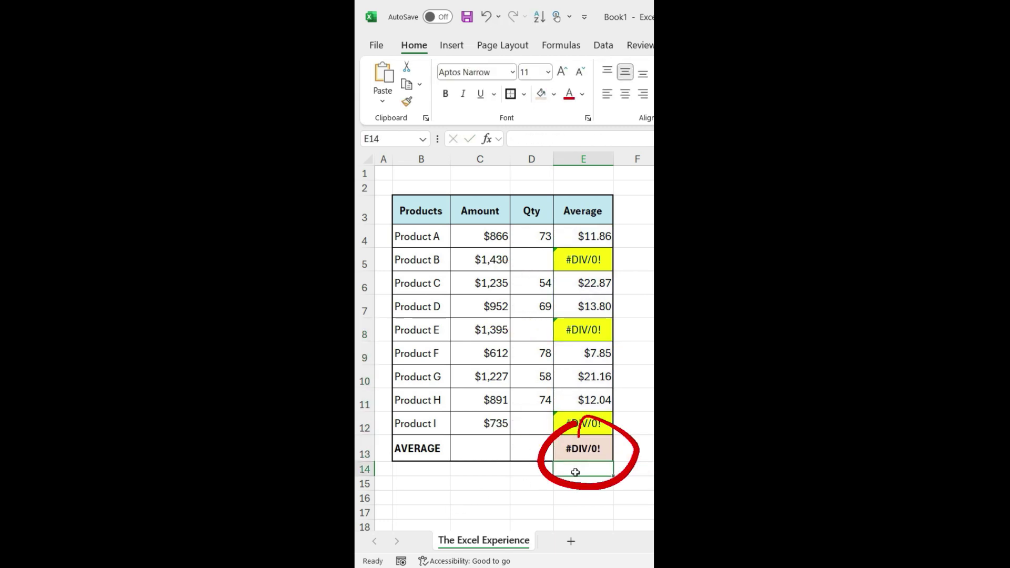
- Change E4 to =IFERROR(C4/D4,"NA") and fill it down to E12
{"action": "left_click", "coordinate": [573, 237]}
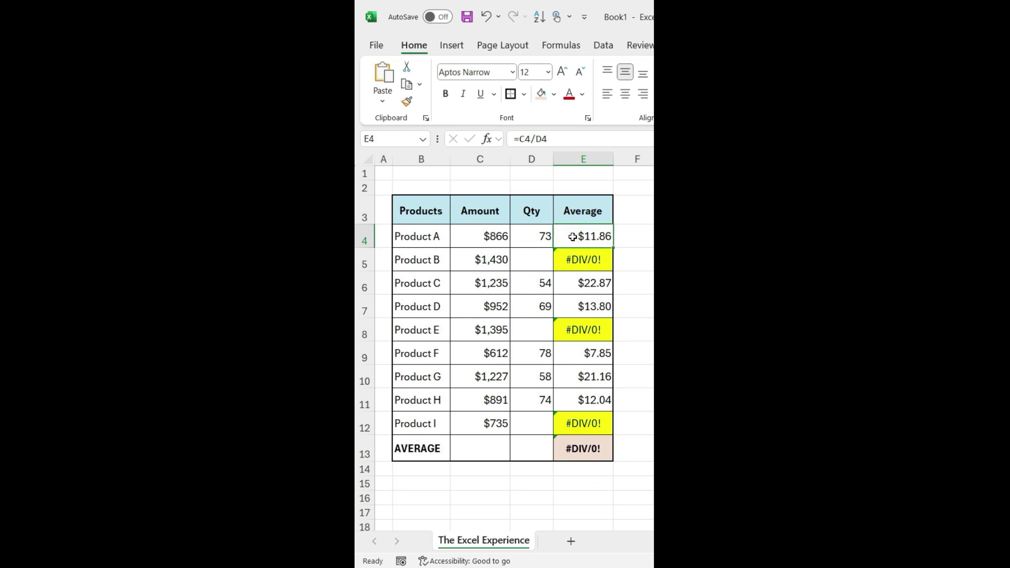
{"action": "left_click", "coordinate": [521, 139]}
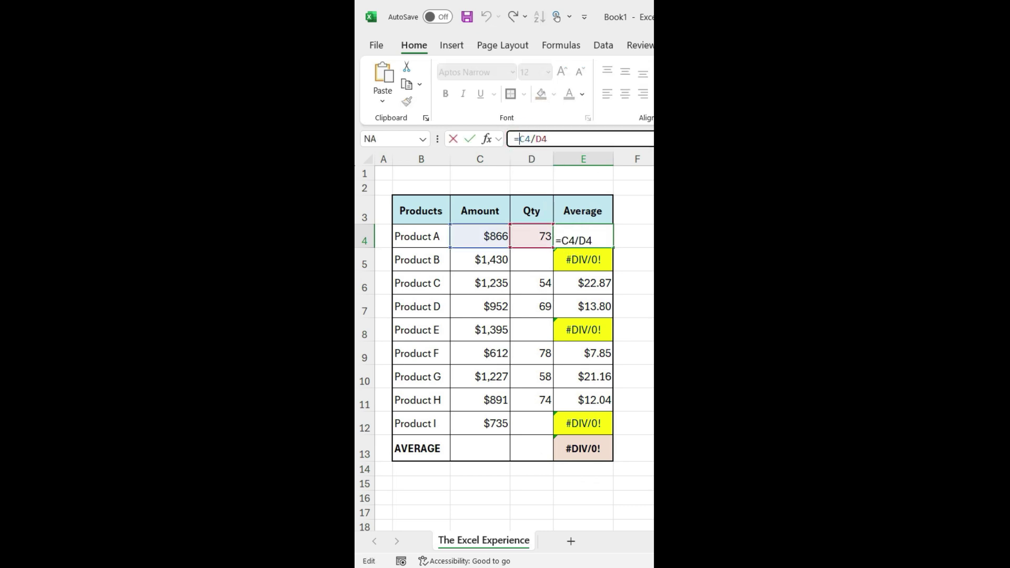
{"action": "type", "text": "IFERROR"}
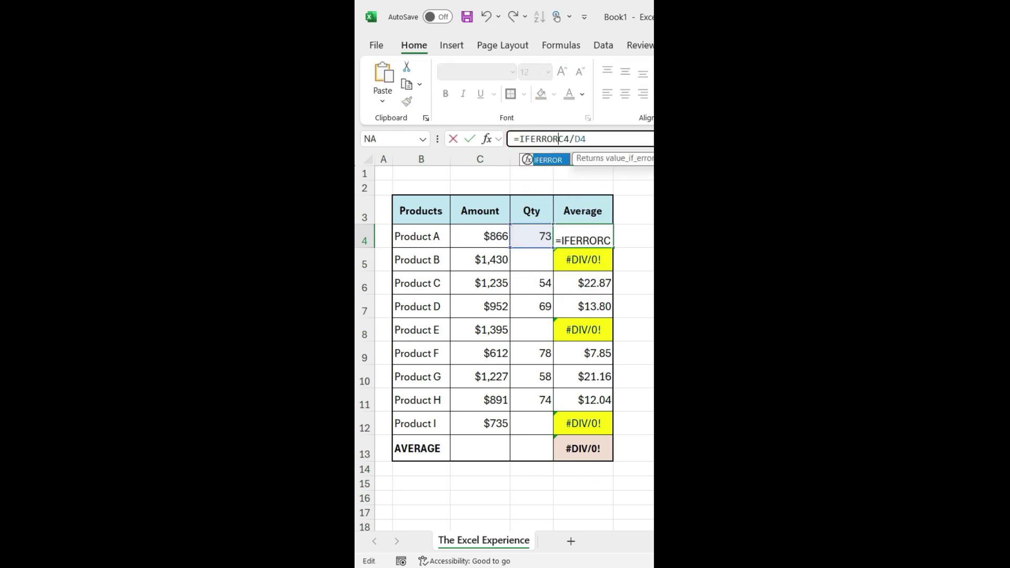
{"action": "type", "text": "("}
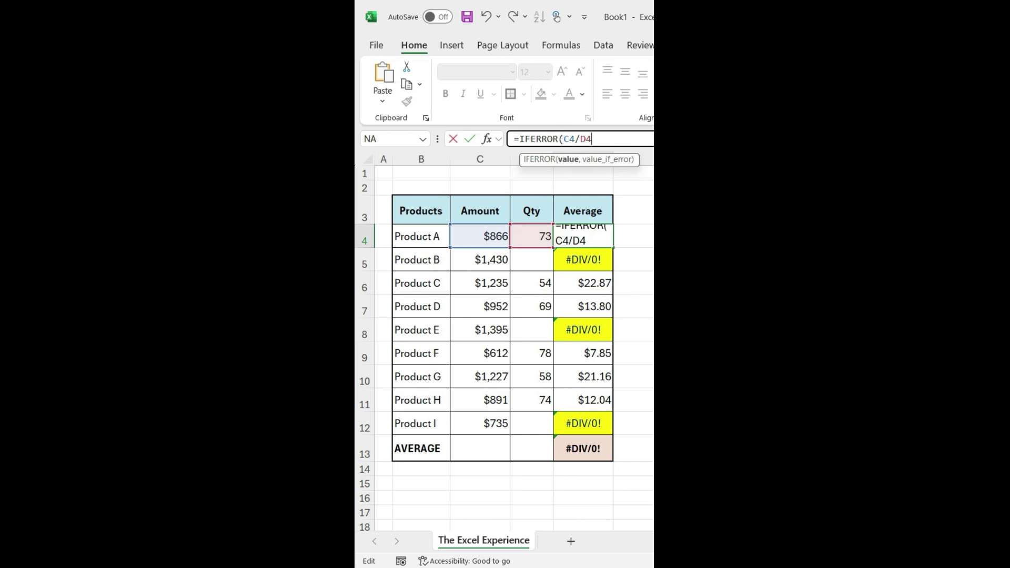
{"action": "type", "text": ",\"NA"}
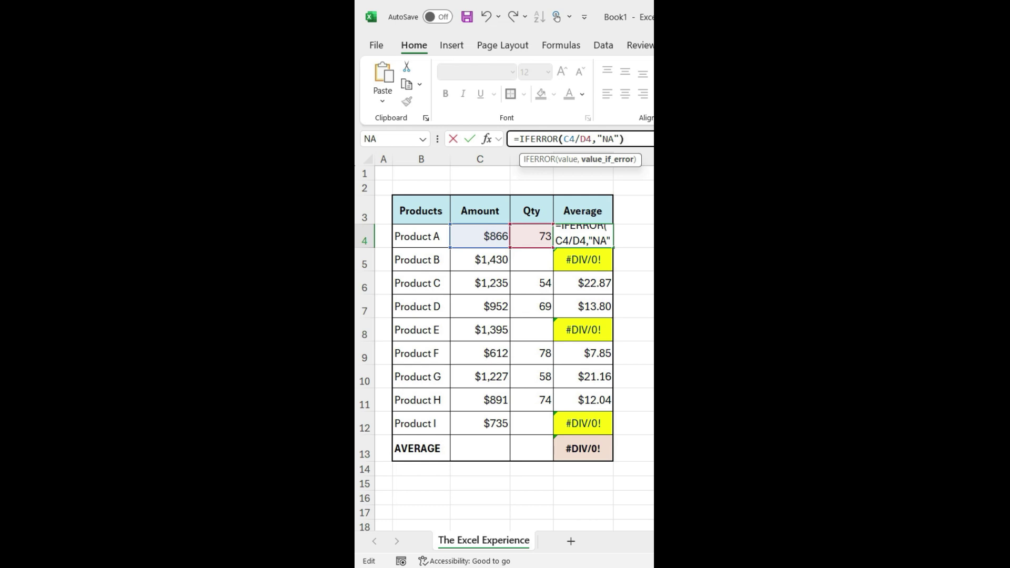
{"action": "key", "text": "Return"}
{"action": "left_click", "coordinate": [604, 241]}
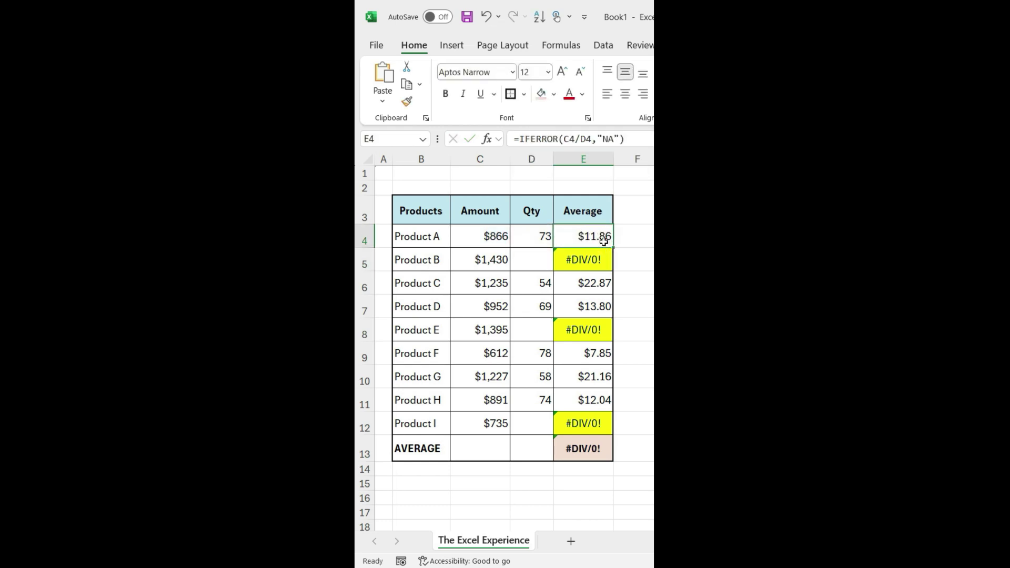
{"action": "left_click_drag", "start_coordinate": [615, 248], "coordinate": [611, 430]}
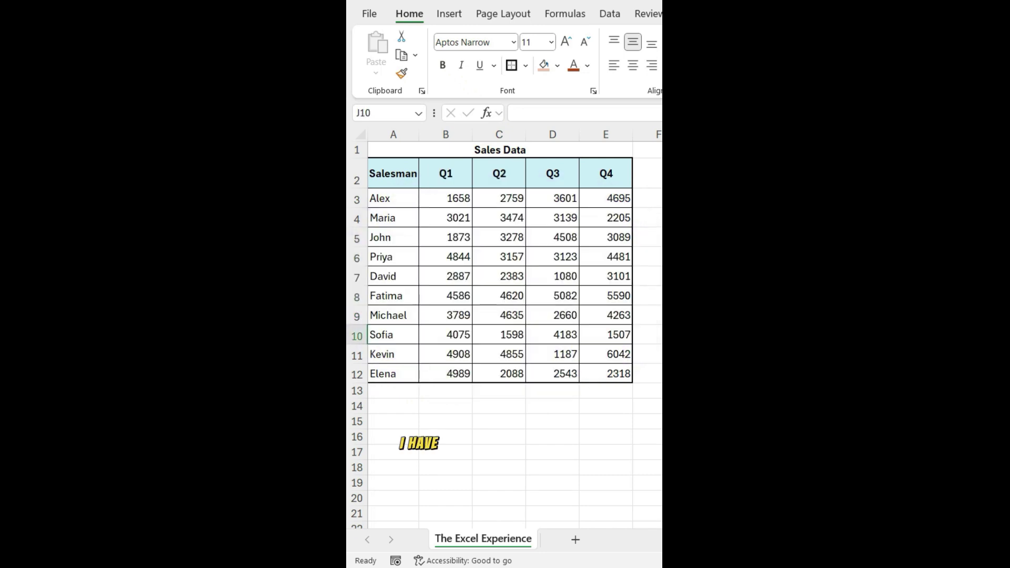
- Inspect the formulas in cells C4, C7 and C11 of the Sales Data table
{"action": "left_click", "coordinate": [504, 219]}
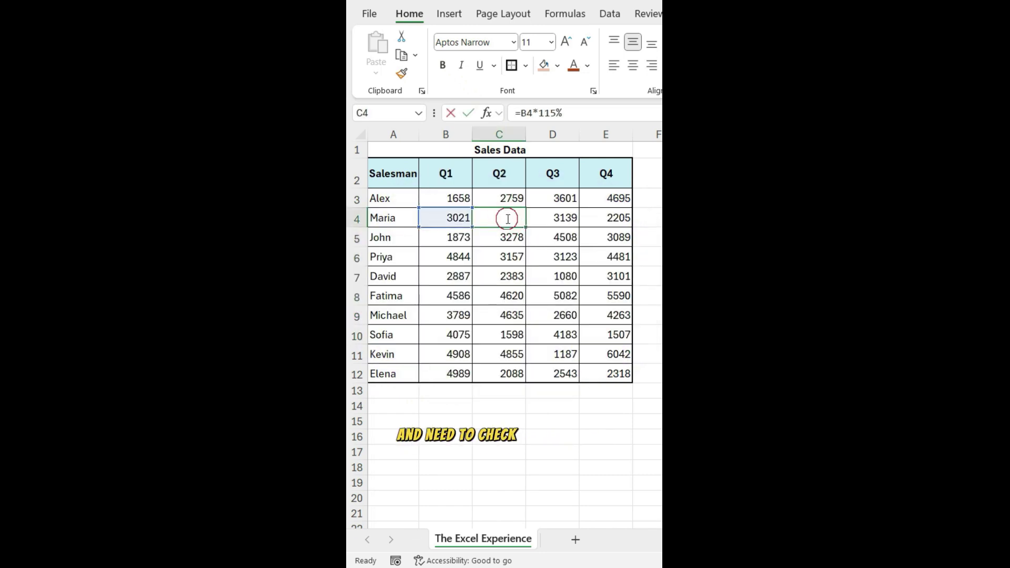
{"action": "double_click", "coordinate": [507, 219]}
{"action": "left_click", "coordinate": [513, 279]}
{"action": "double_click", "coordinate": [514, 281]}
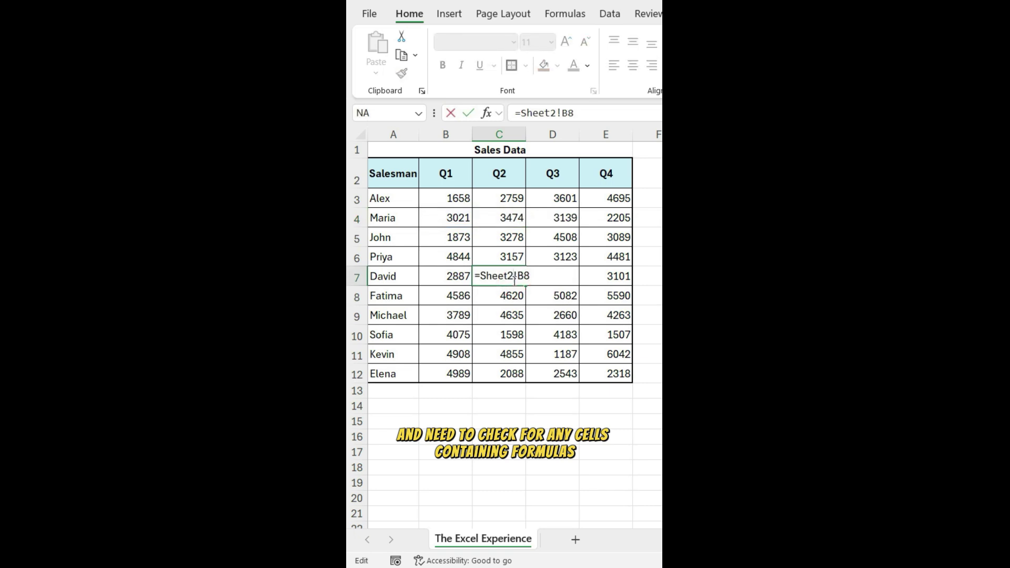
{"action": "double_click", "coordinate": [508, 352]}
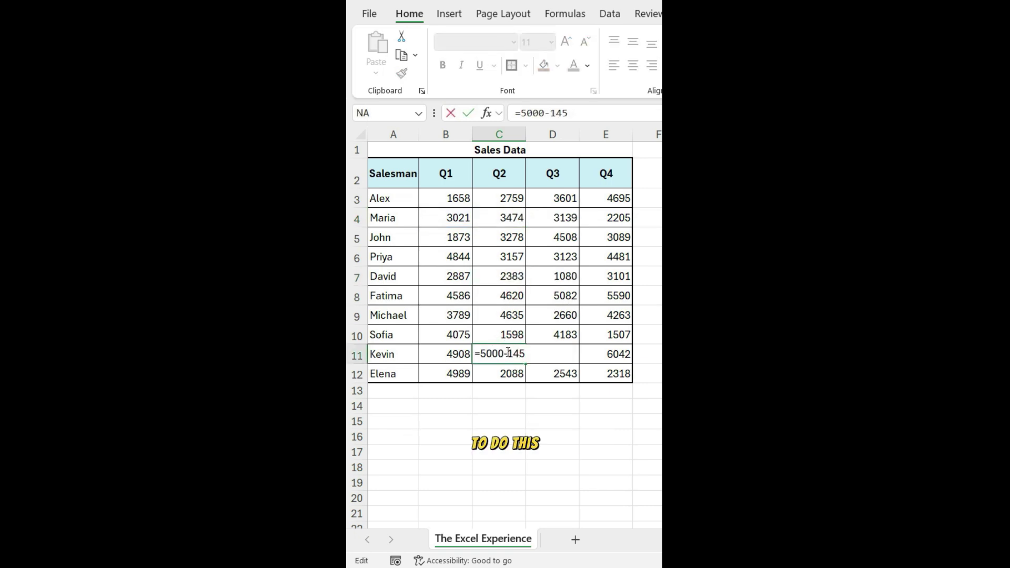
{"action": "key", "text": "Return"}
- Select the table's formula cells via Go To Special and fill them light reddish
{"action": "left_click", "coordinate": [423, 250]}
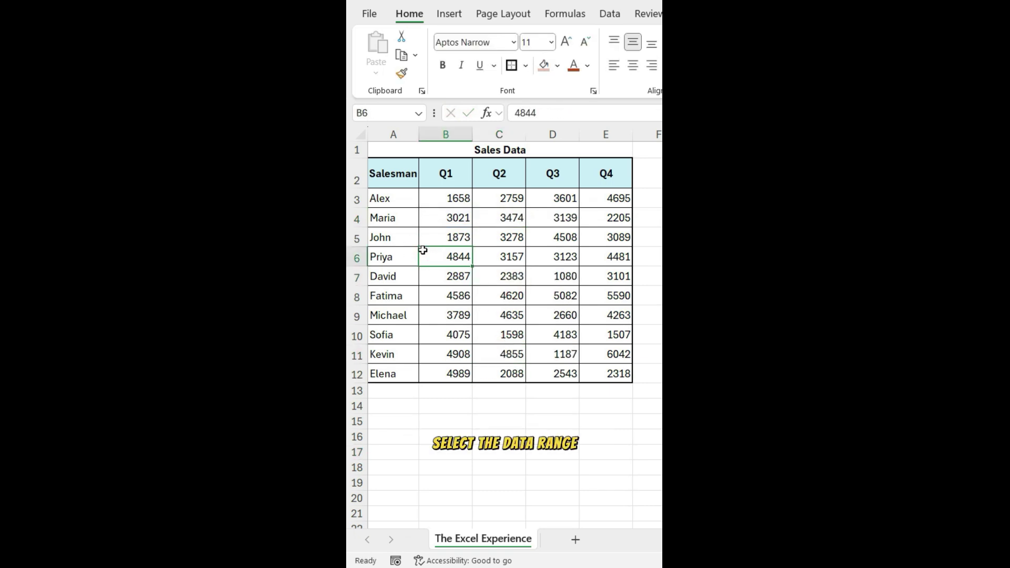
{"action": "key", "text": "ctrl+a"}
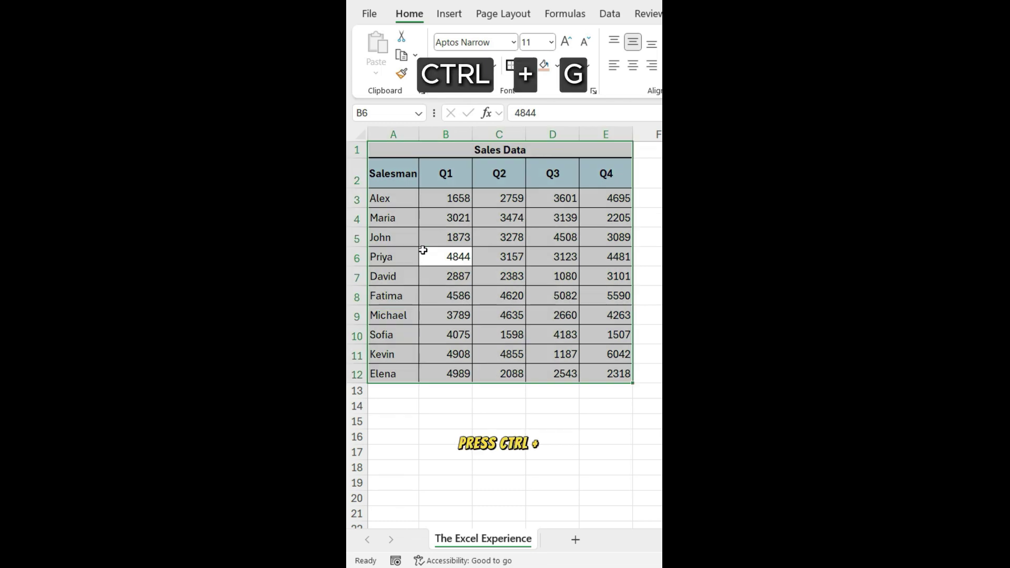
{"action": "key", "text": "ctrl+g"}
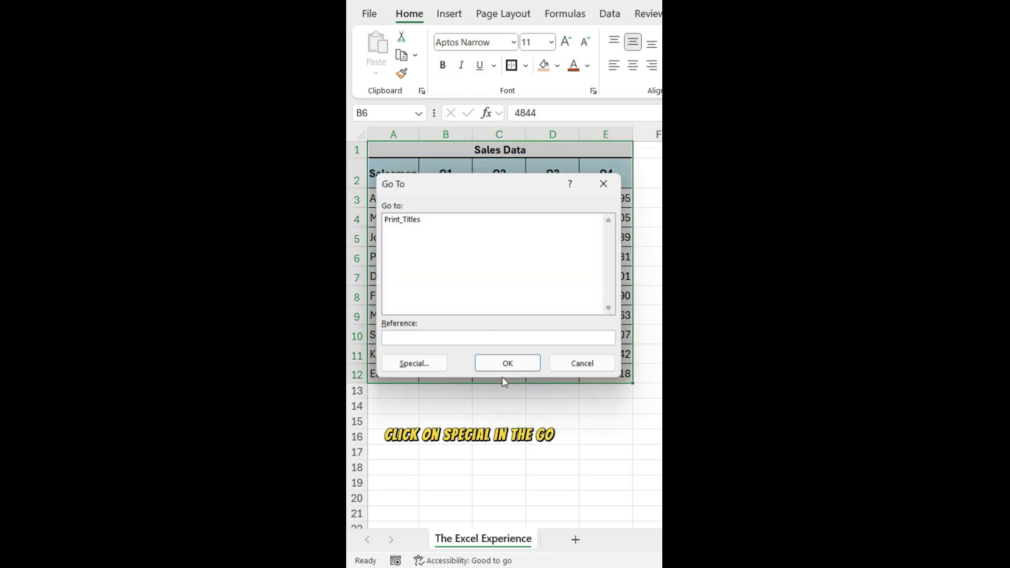
{"action": "left_click", "coordinate": [412, 363]}
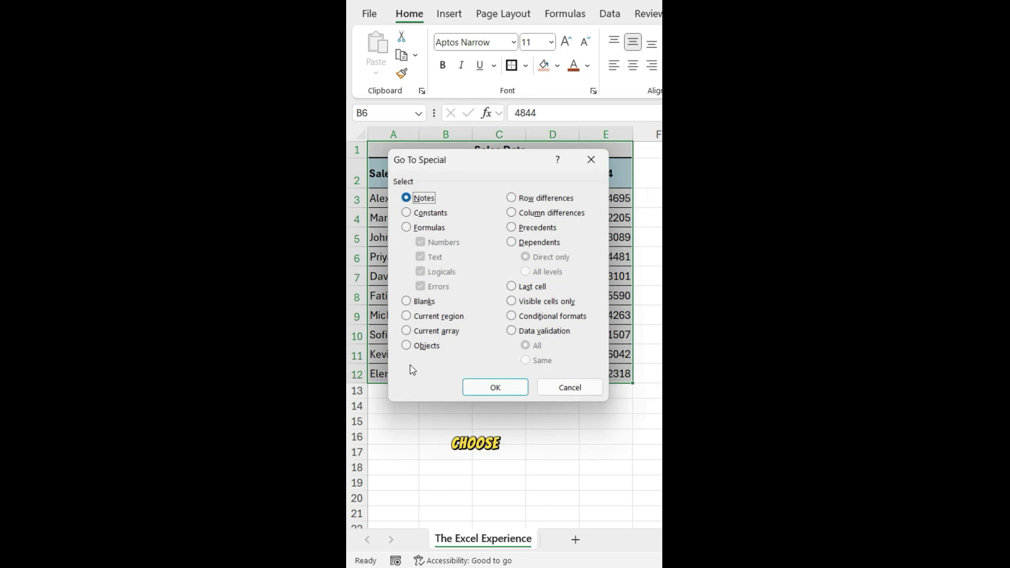
{"action": "left_click", "coordinate": [408, 227]}
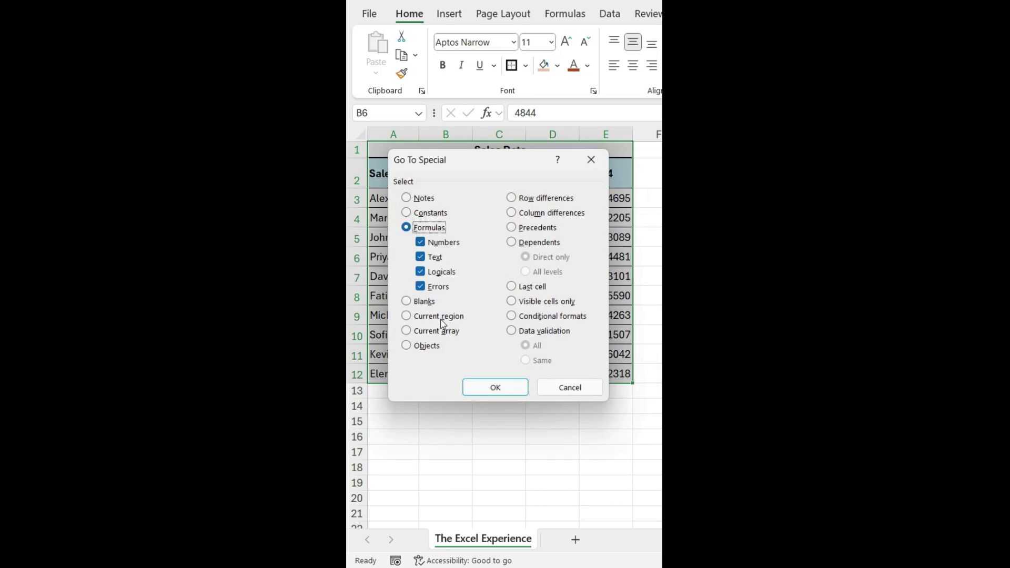
{"action": "left_click", "coordinate": [485, 389]}
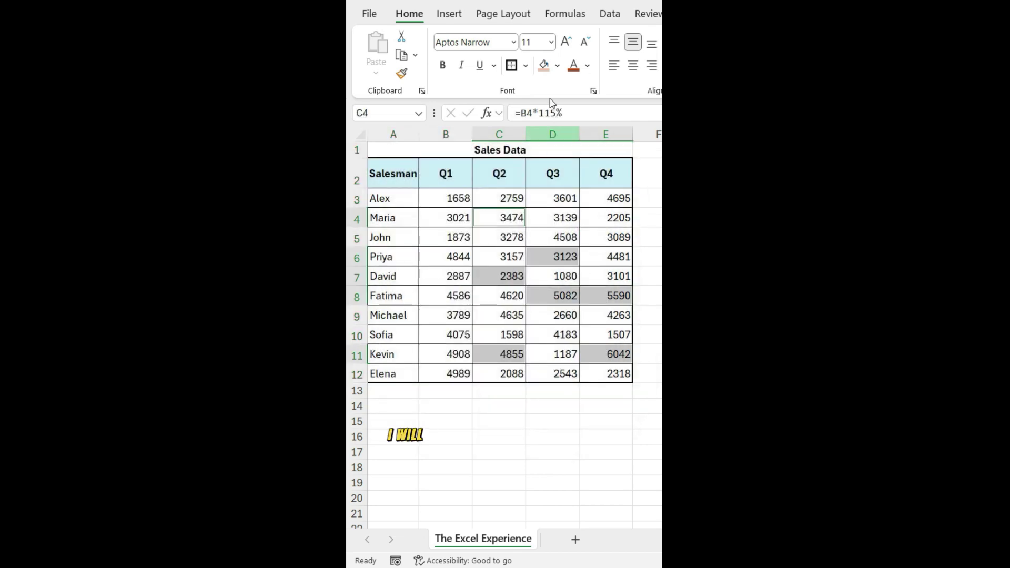
{"action": "left_click", "coordinate": [544, 65]}
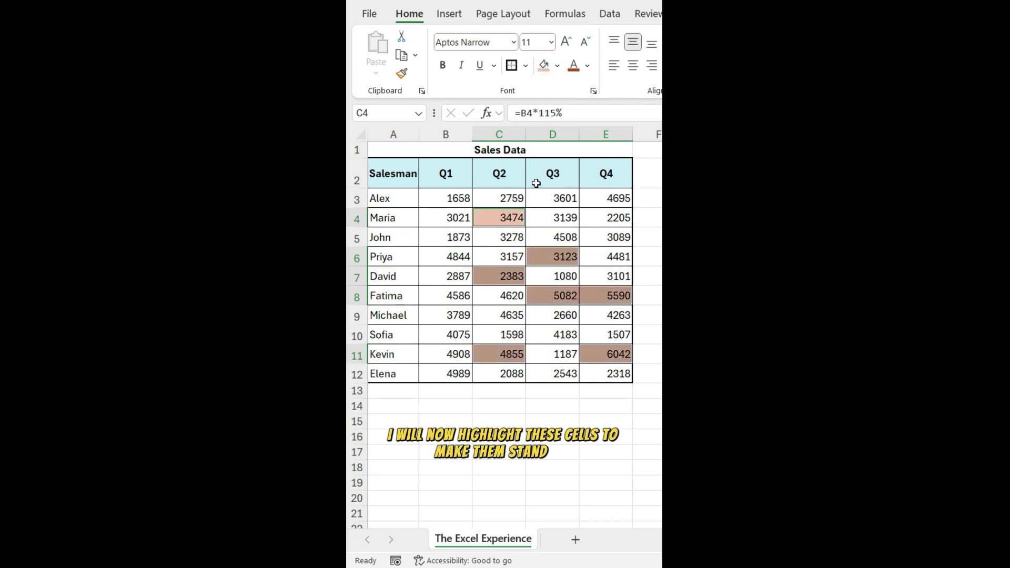
{"action": "left_click", "coordinate": [546, 412]}
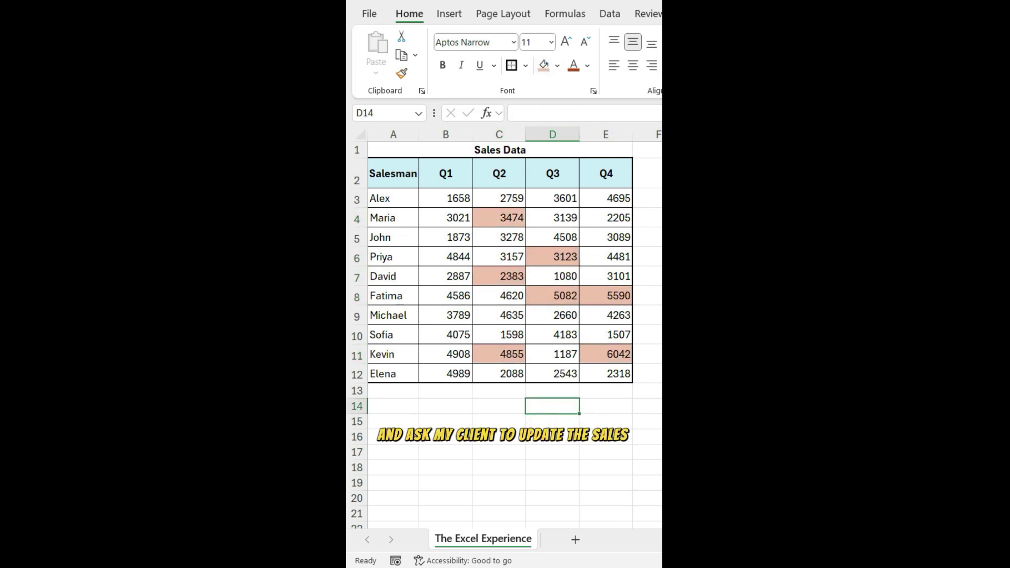